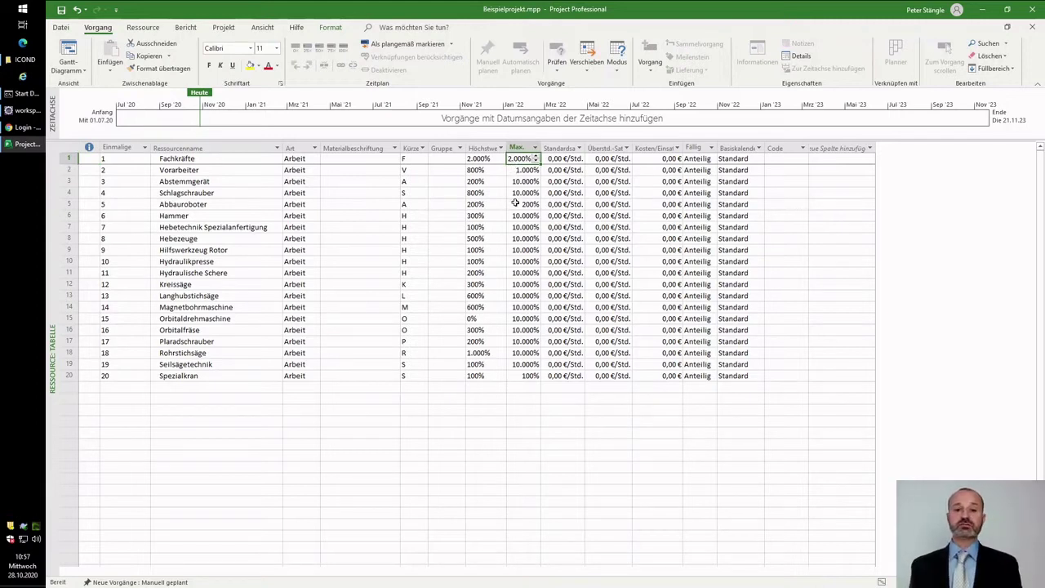
# Examine the maximum units of Abbauroboter, Fachkräfte, Vorarbeiter, Spezialkran and Kreissäge in the resource table, and return to the Gantt chart
pyautogui.click(514, 204)
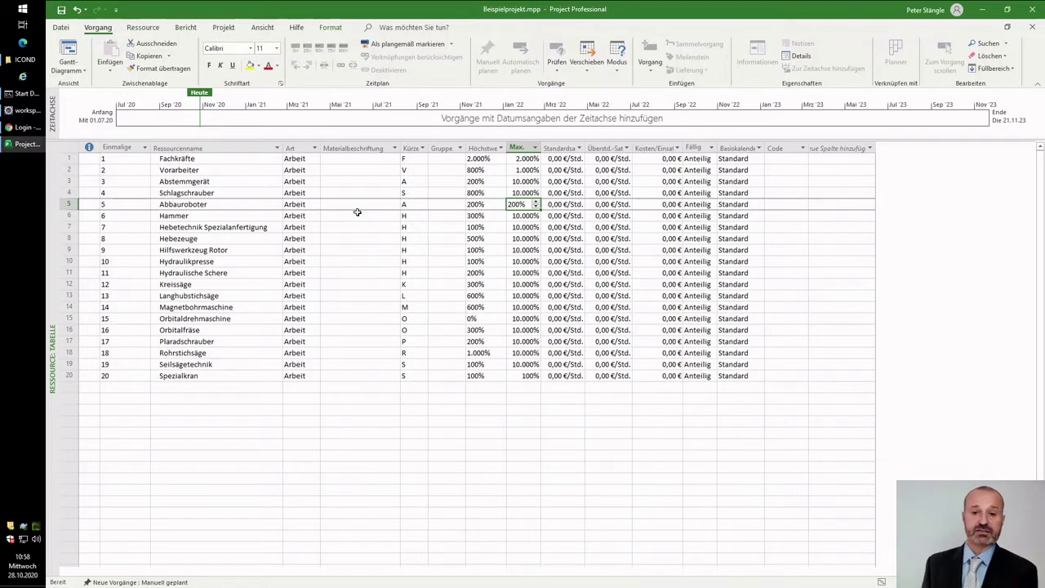
pyautogui.click(516, 160)
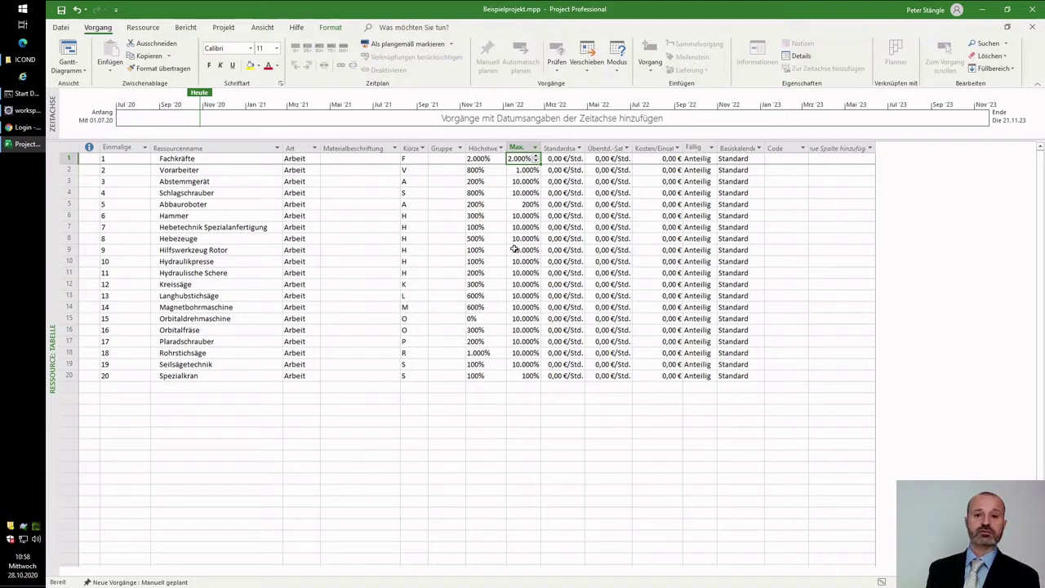
pyautogui.press('Return')
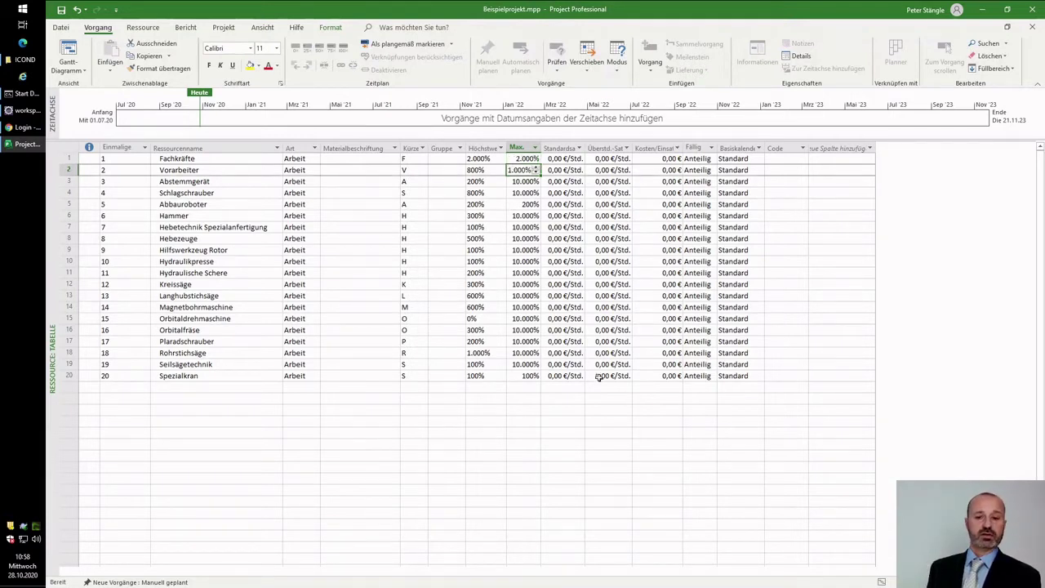
pyautogui.click(522, 376)
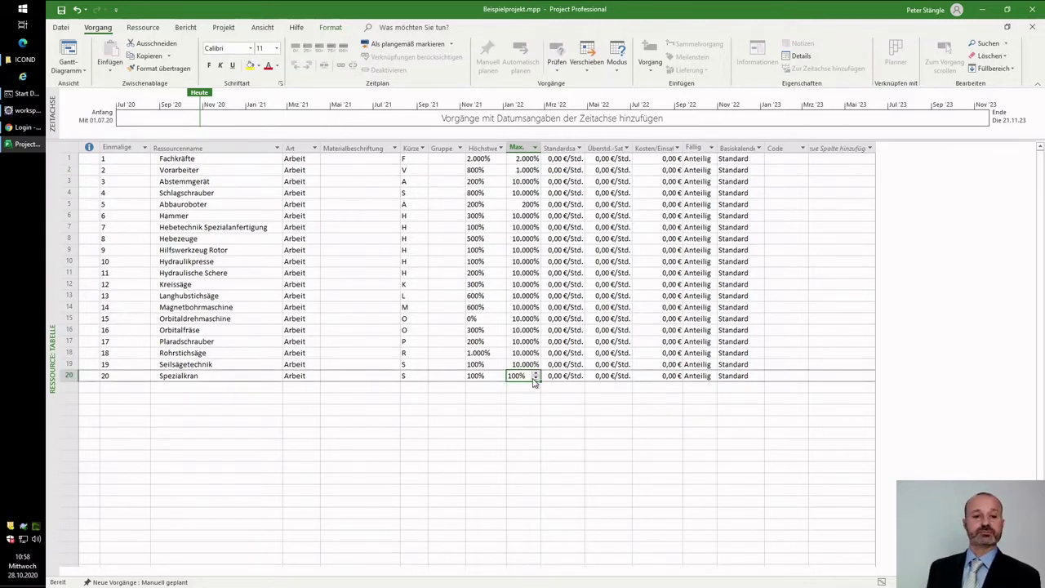
pyautogui.click(526, 286)
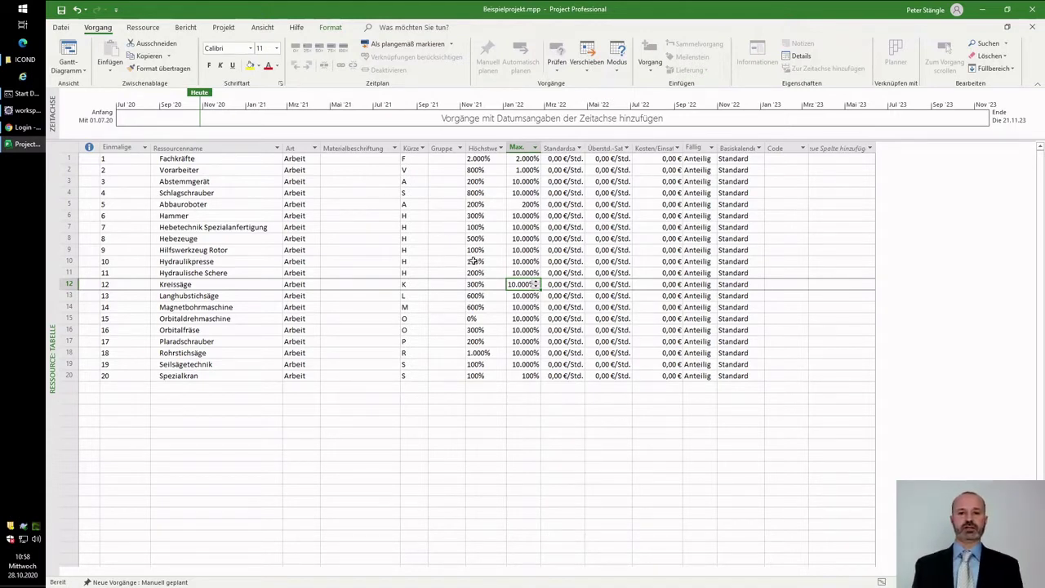
pyautogui.click(65, 51)
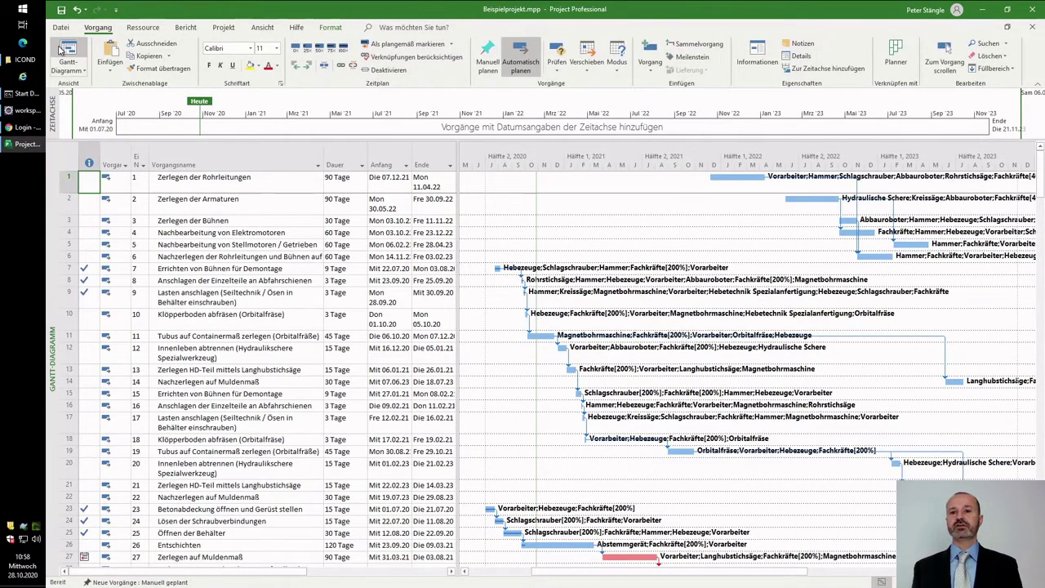
# Switch to the Nukplarstor web application in Chrome and log in with the user ID and account password
pyautogui.click(24, 127)
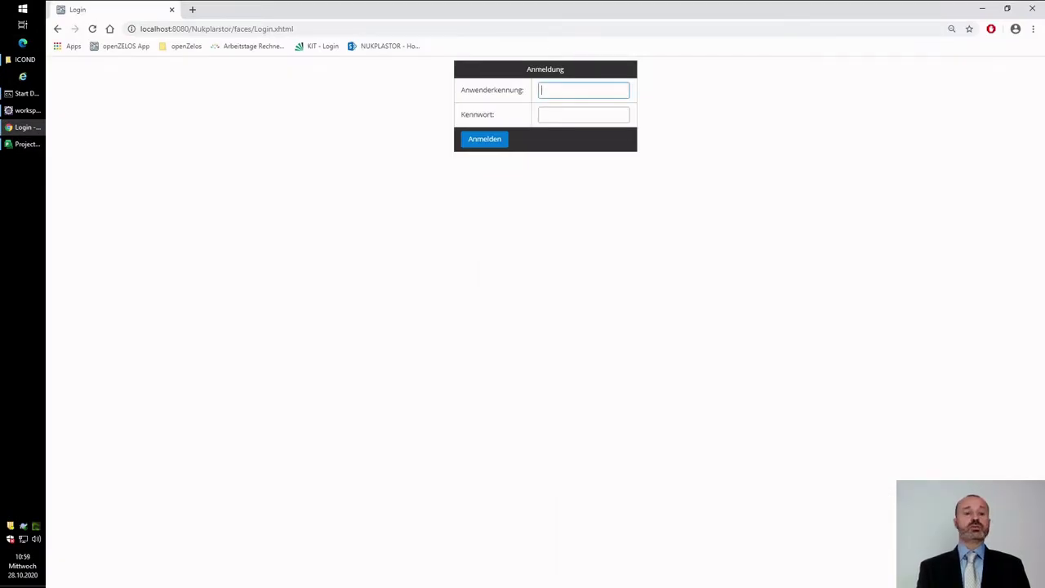
pyautogui.click(583, 114)
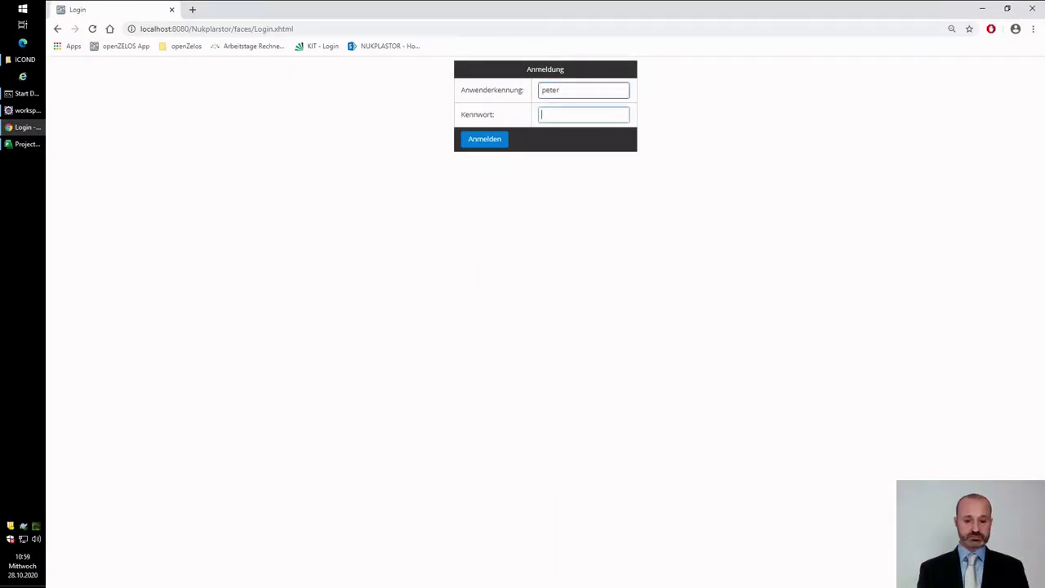
pyautogui.press('Return')
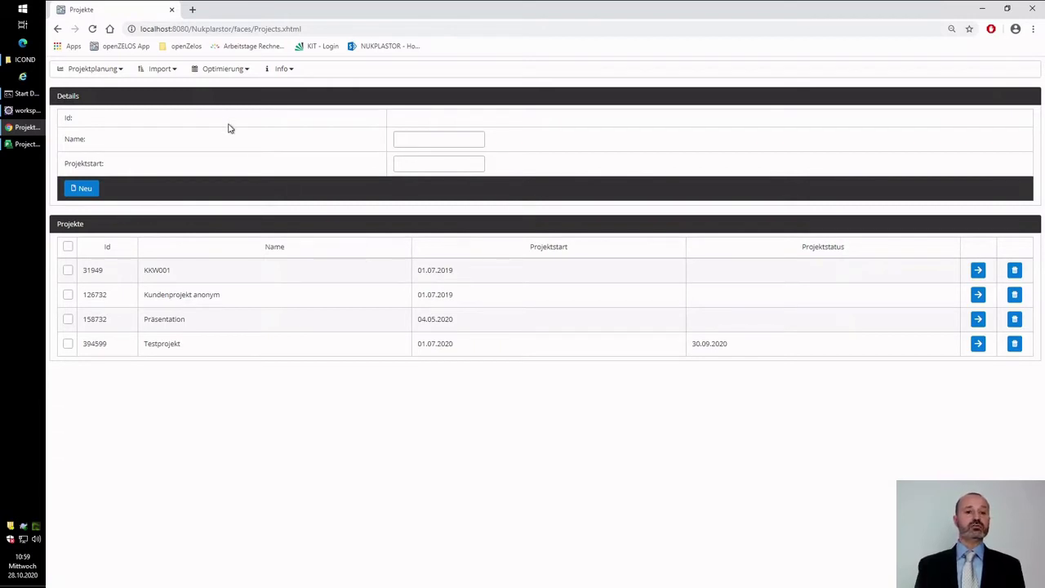
# Import the MS Project file Beispielprojekt.mpp as a new project, without project resources or maximum availabilities
pyautogui.click(167, 75)
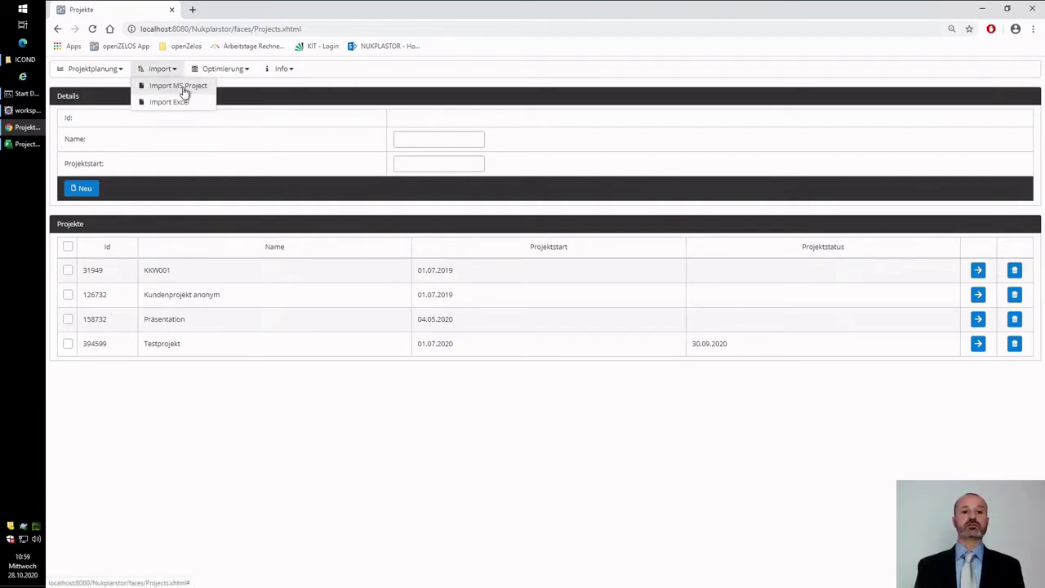
pyautogui.click(183, 86)
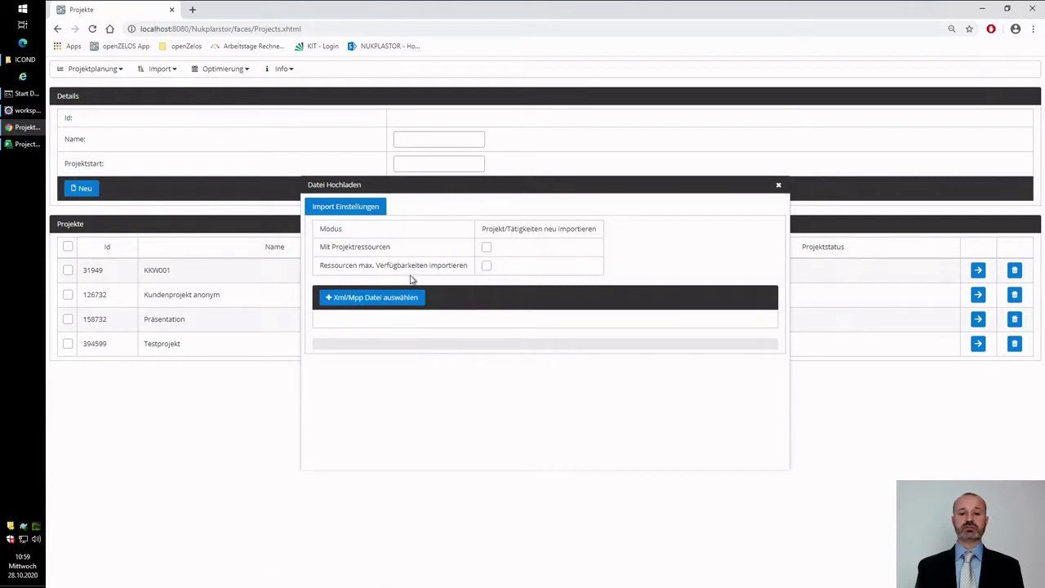
pyautogui.click(404, 298)
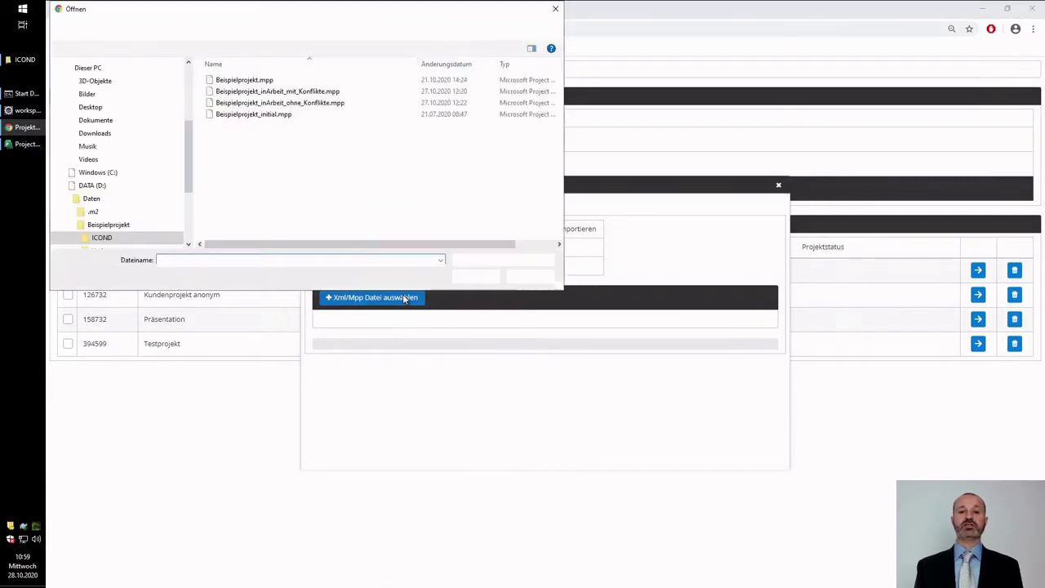
pyautogui.click(286, 79)
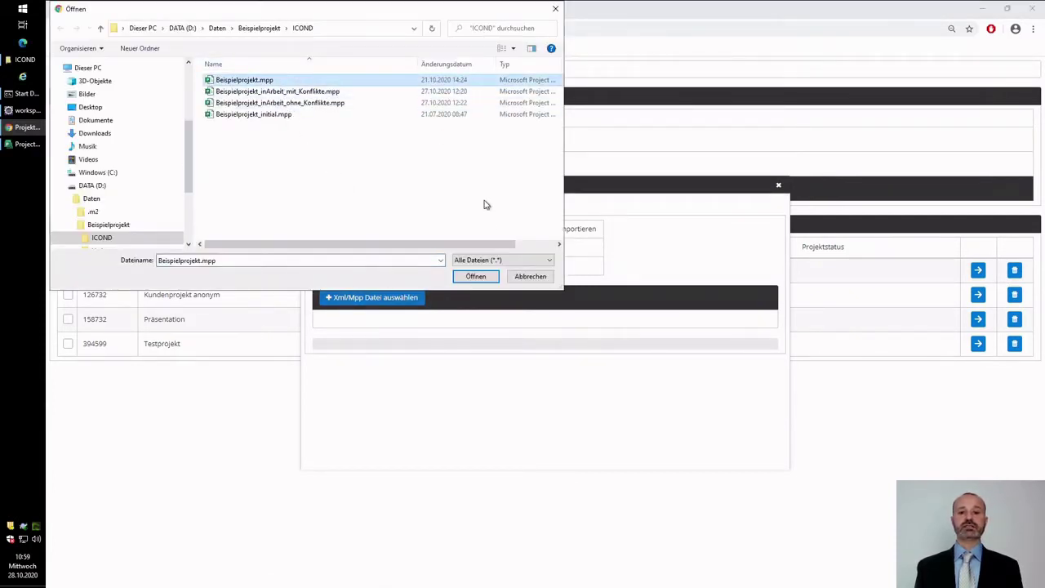
pyautogui.click(479, 278)
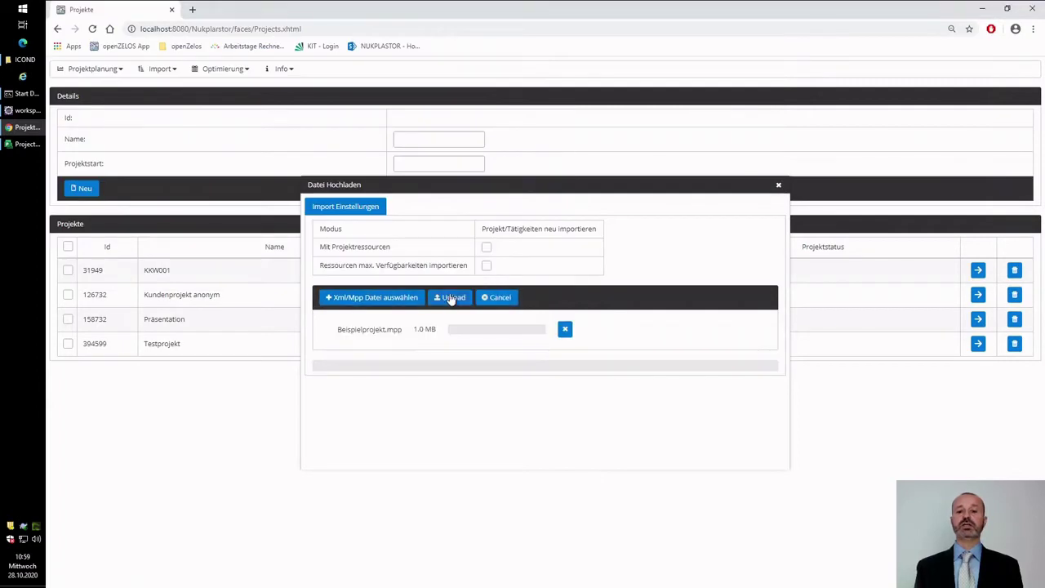
pyautogui.click(450, 299)
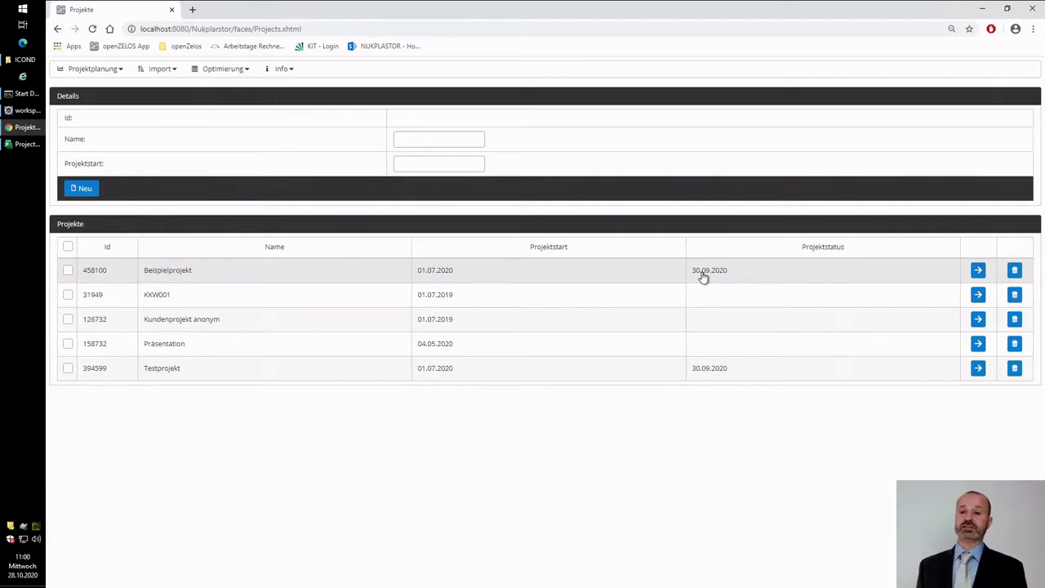
# Open the imported Beispielprojekt and look through its activity table with dates, predecessors and resource assignments
pyautogui.click(979, 271)
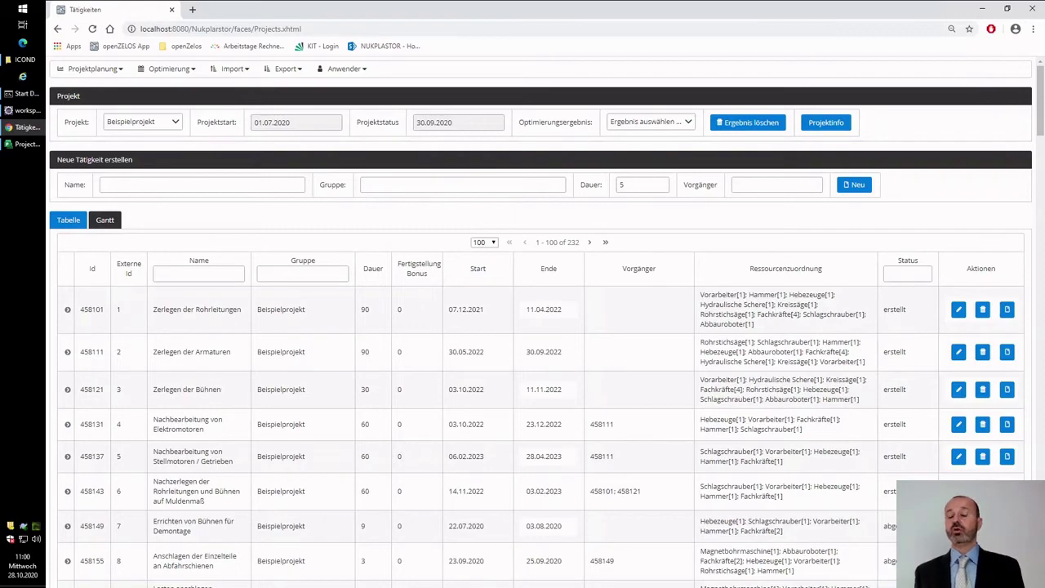
pyautogui.scroll(-2, 800, 401)
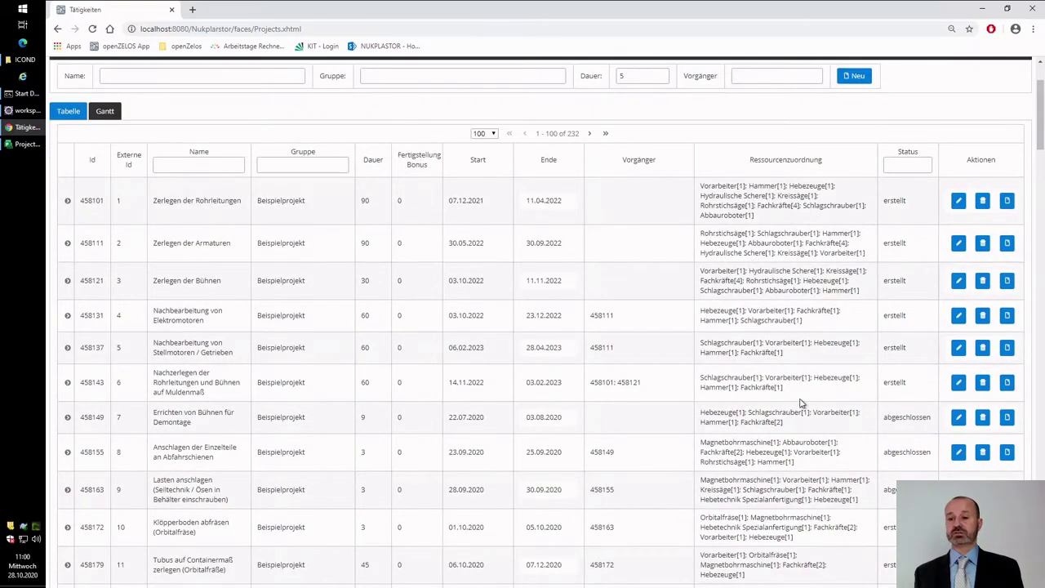
pyautogui.scroll(-2, 800, 402)
pyautogui.scroll(4, 800, 400)
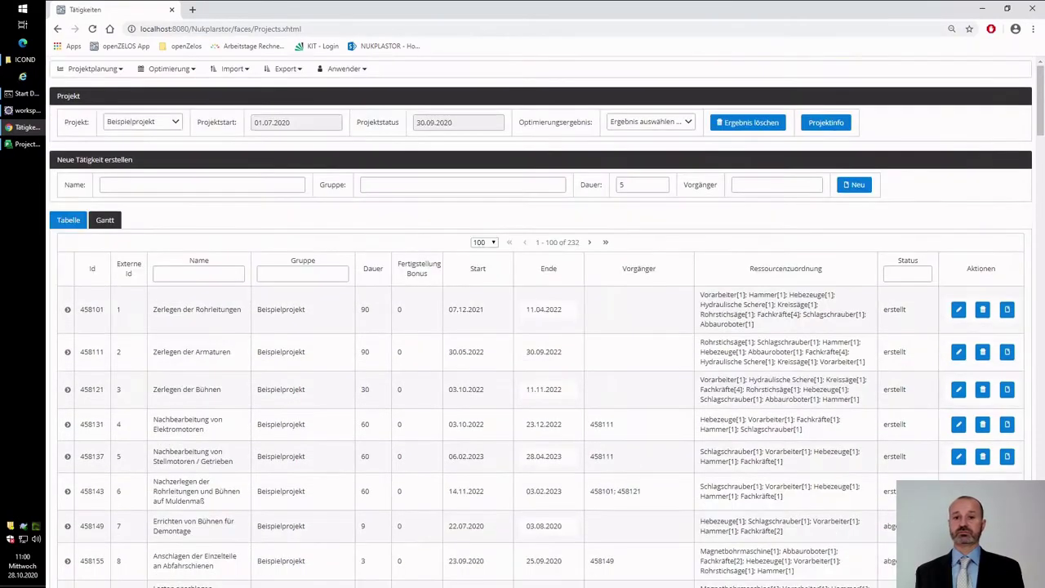
# Open the project info and examine the numbers of activities, predecessor relations and resources, and the reference project end
pyautogui.click(805, 124)
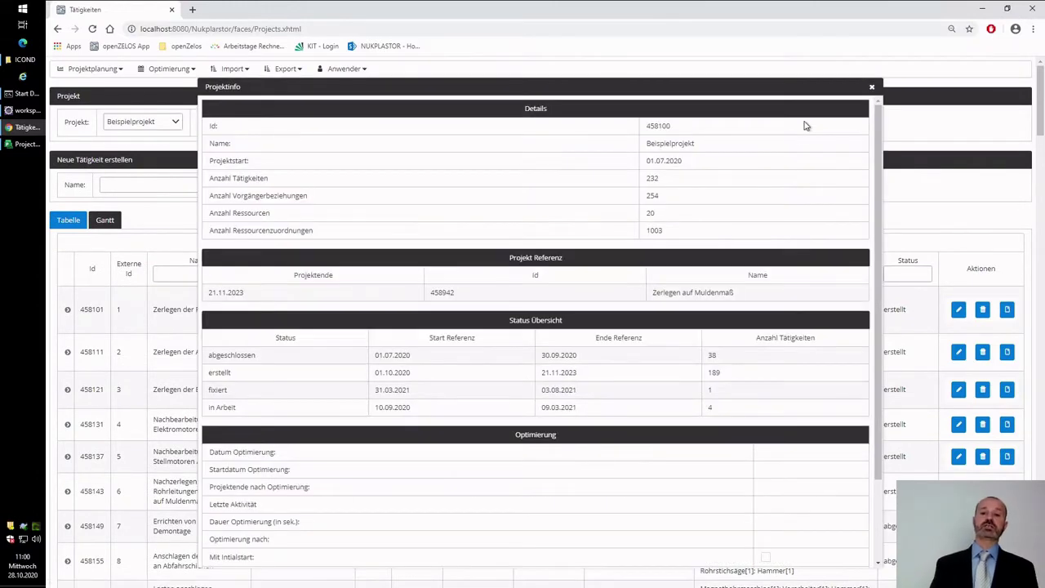
pyautogui.doubleClick(653, 177)
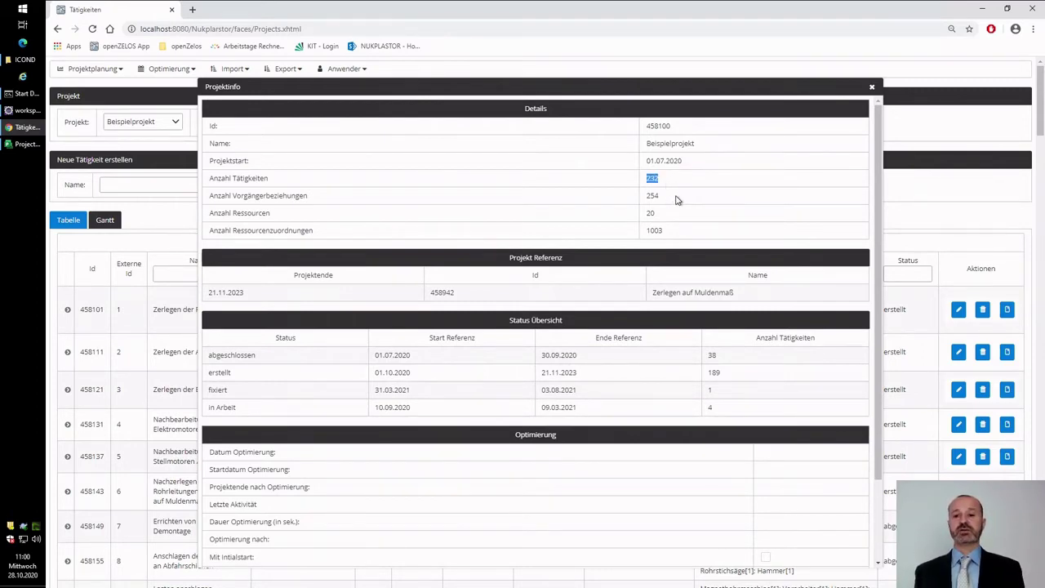
pyautogui.doubleClick(652, 196)
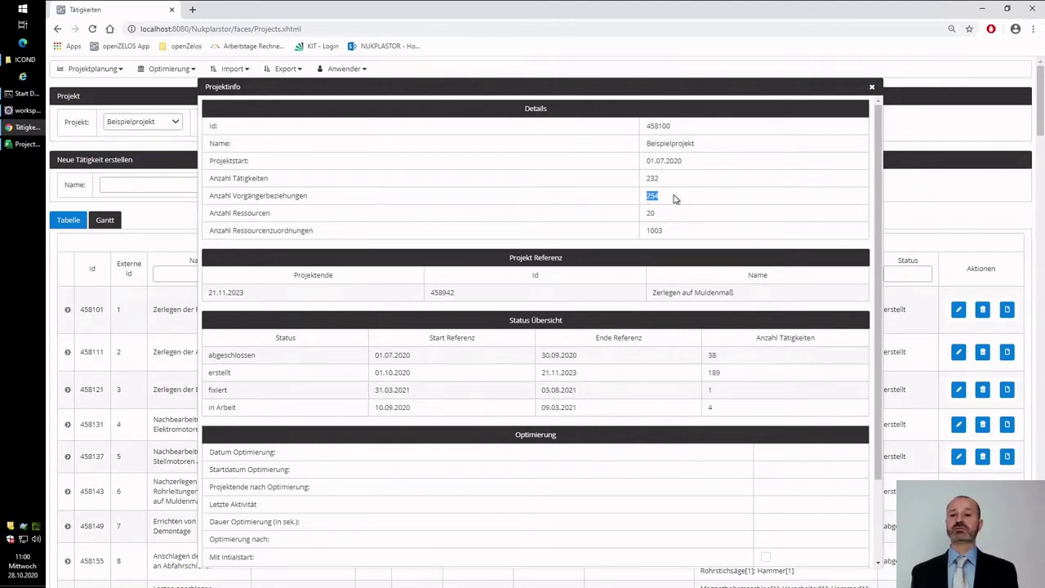
pyautogui.click(662, 213)
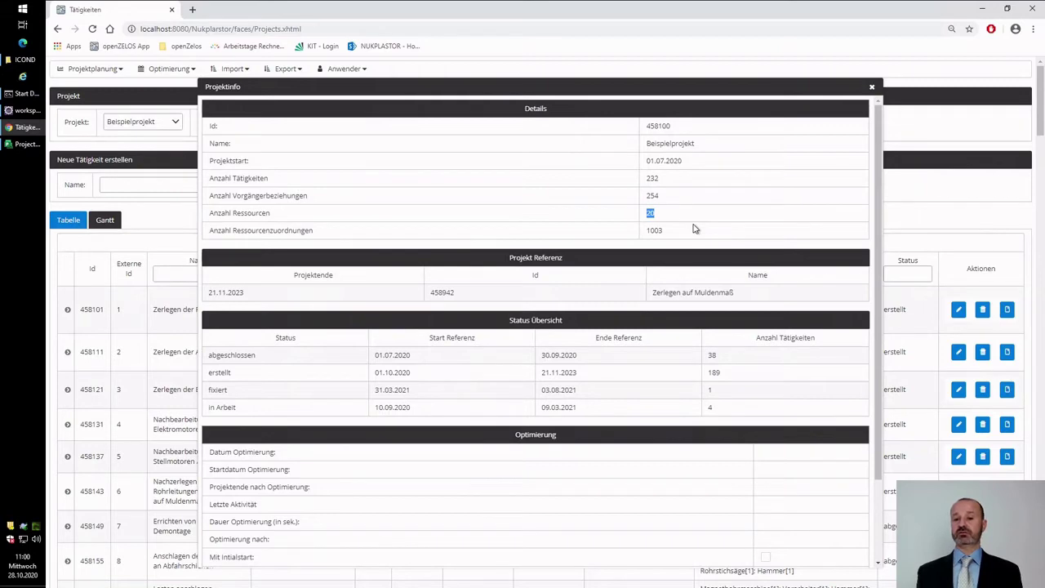
pyautogui.moveTo(259, 294); pyautogui.dragTo(208, 292)
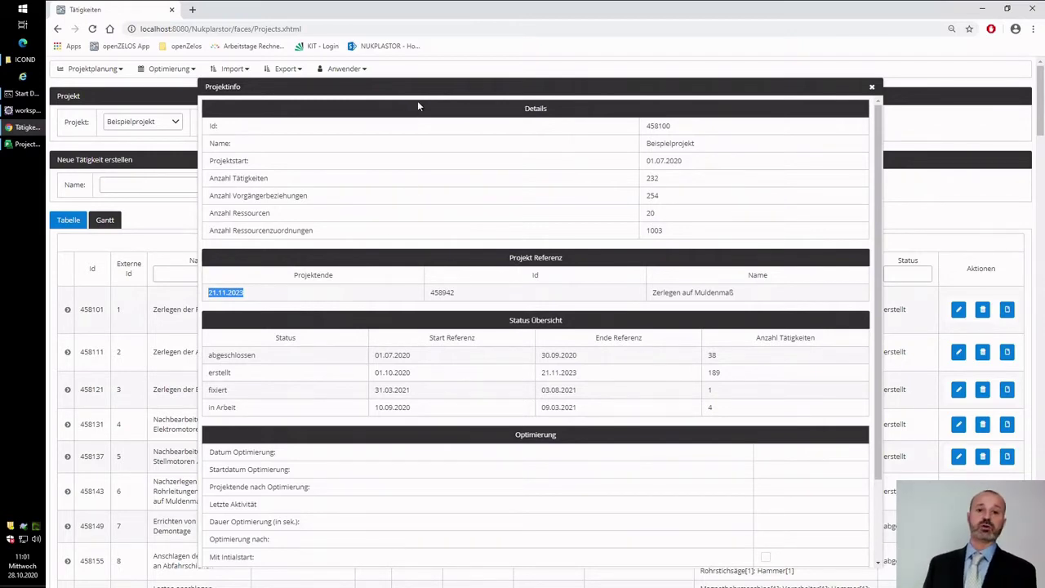
# Examine the completed, fixed and in-progress activities in the status overview, and close the project info
pyautogui.moveTo(414, 84); pyautogui.dragTo(415, 63)
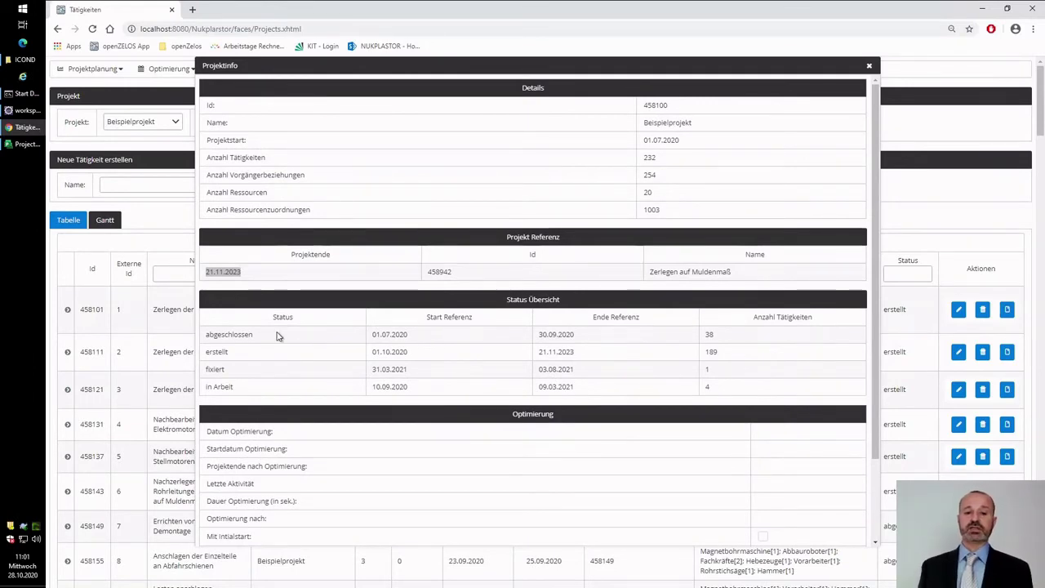
pyautogui.moveTo(261, 337); pyautogui.dragTo(214, 335)
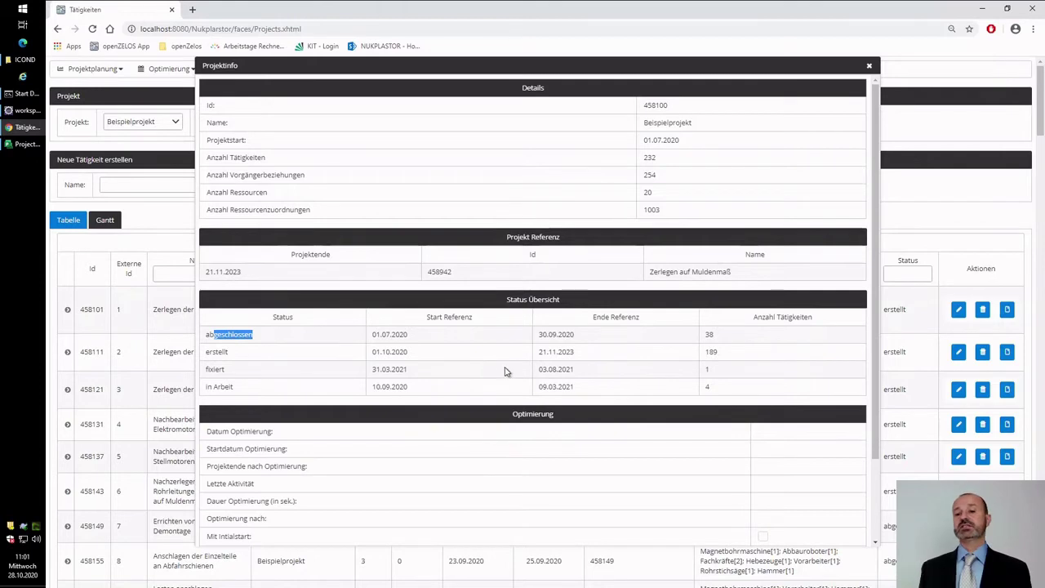
pyautogui.click(260, 375)
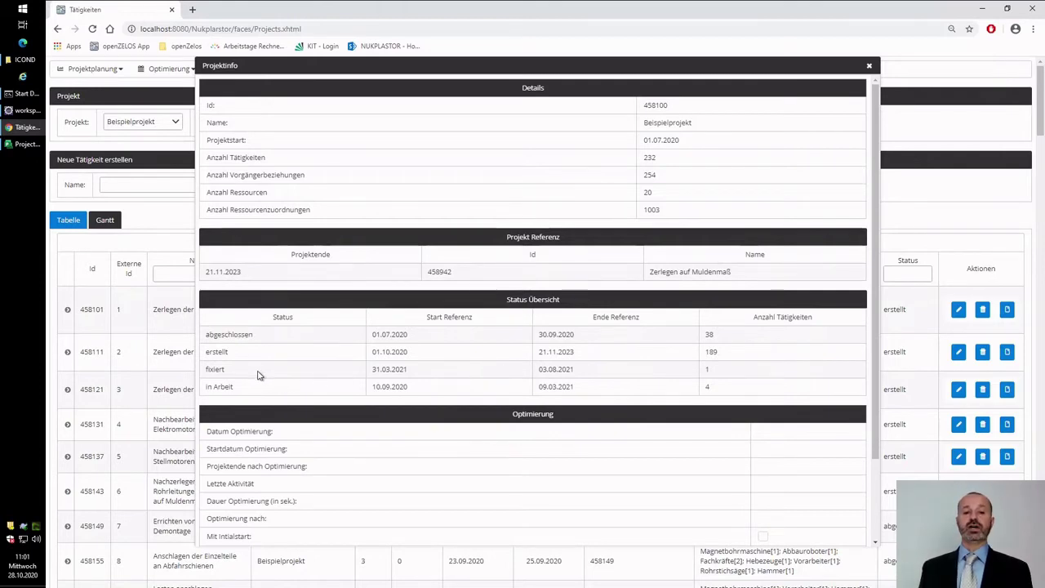
pyautogui.doubleClick(212, 369)
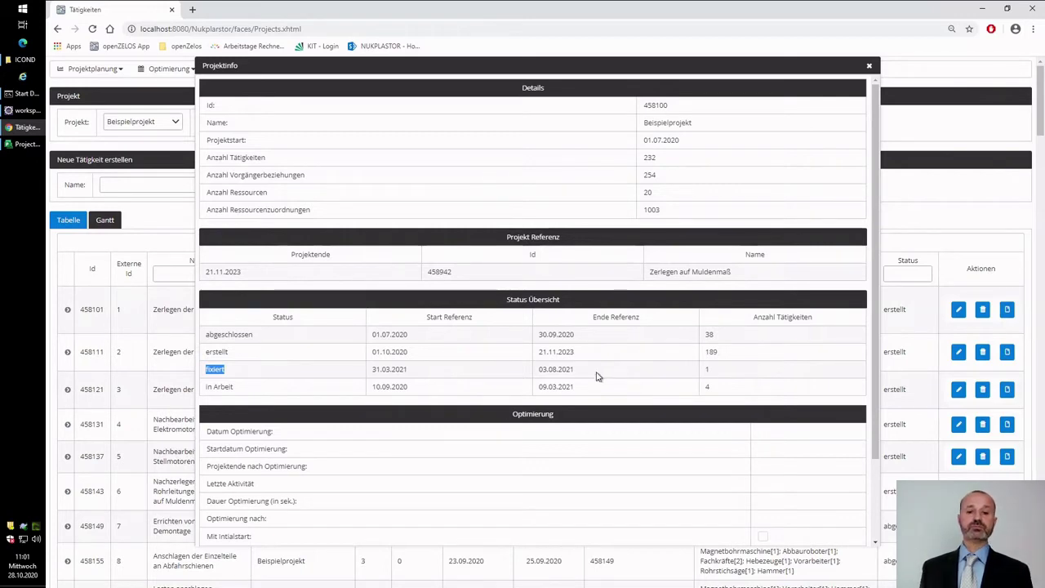
pyautogui.moveTo(266, 395); pyautogui.dragTo(222, 387)
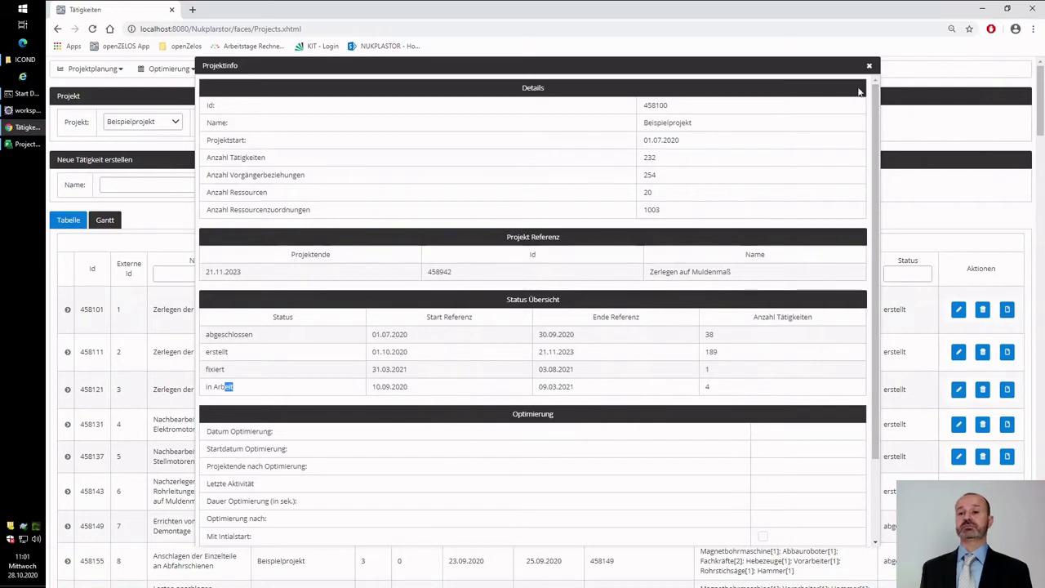
pyautogui.click(869, 65)
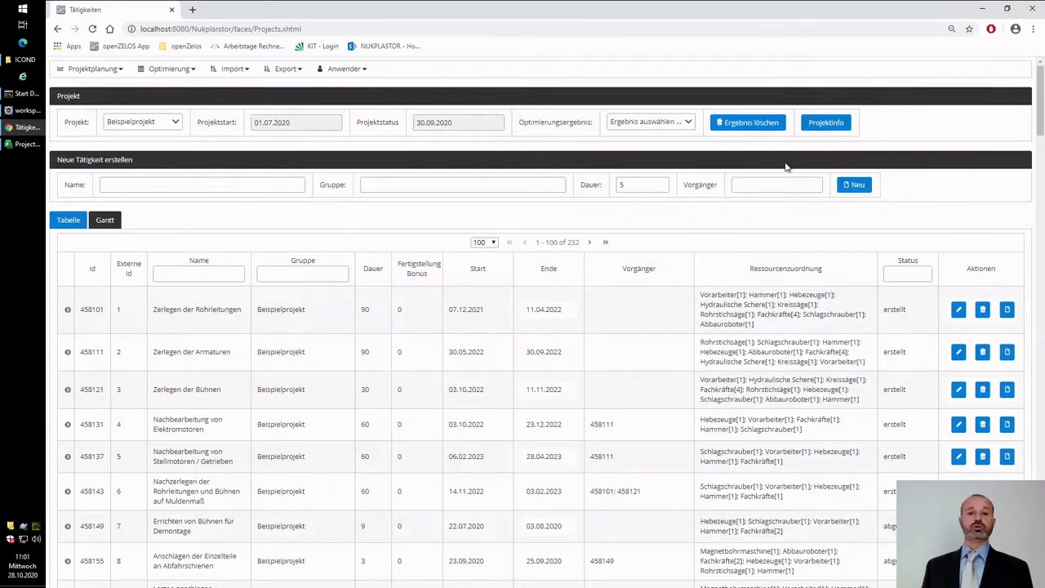
# Open the optimization settings for the project and set the optimization duration to 120 seconds
pyautogui.click(182, 70)
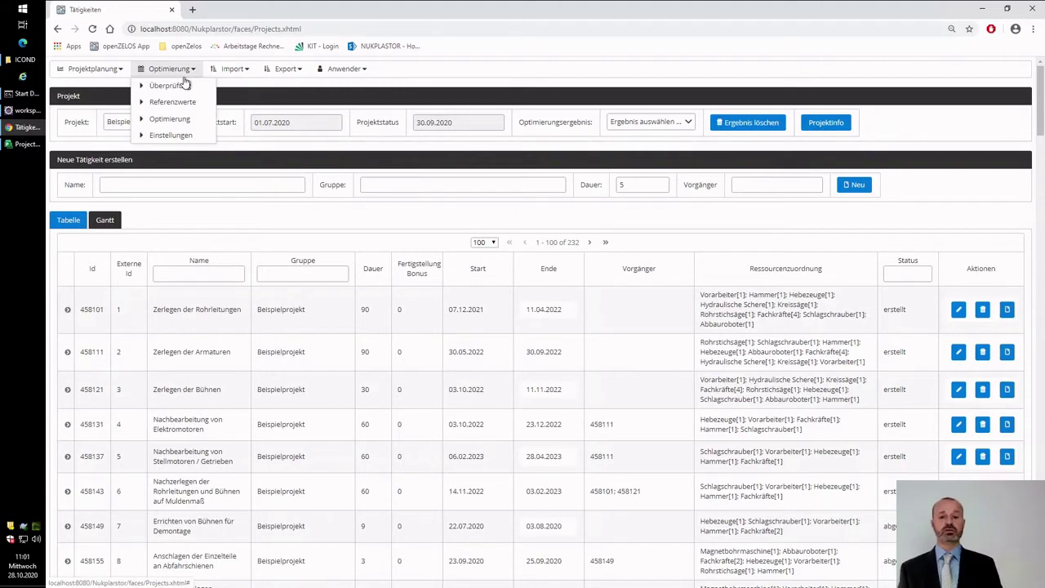
pyautogui.click(188, 121)
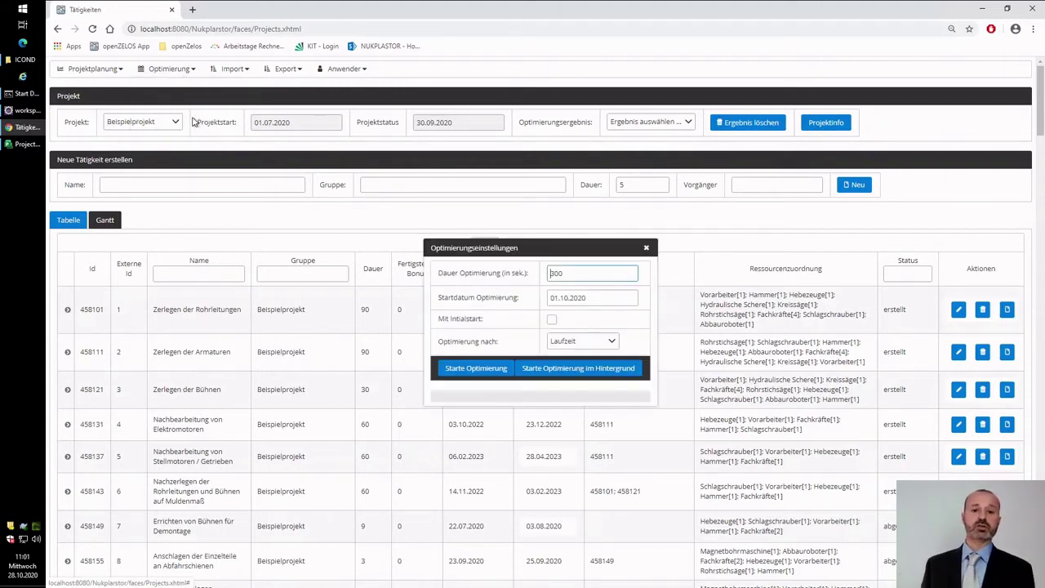
pyautogui.doubleClick(552, 273)
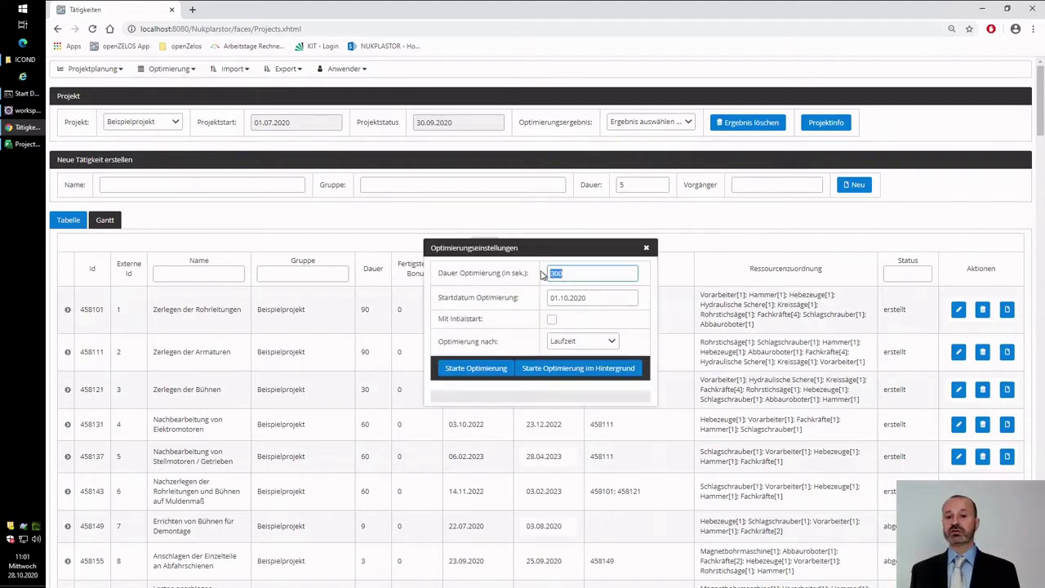
pyautogui.write('120')
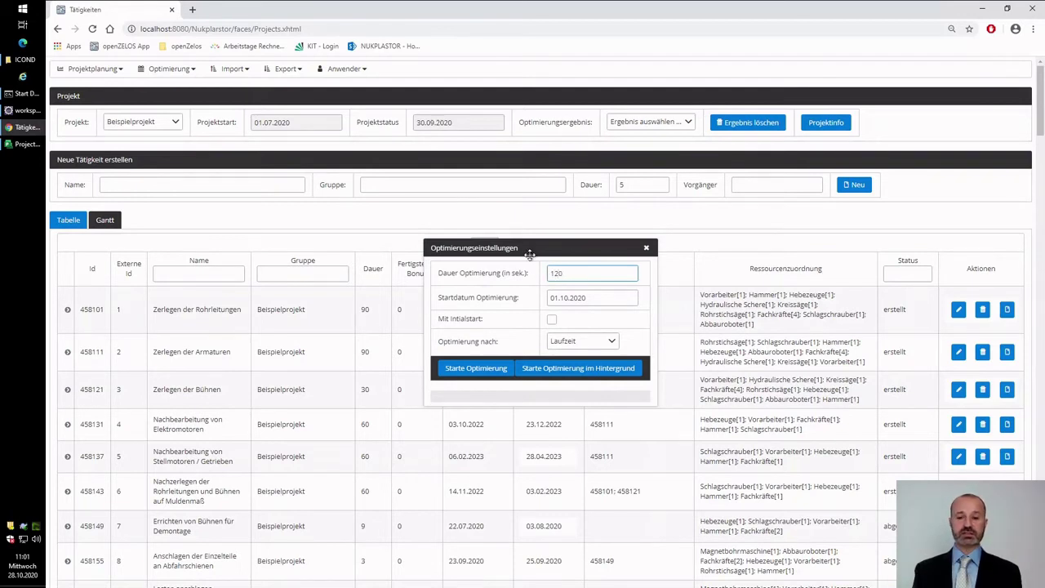
# Set the start date of the optimization to 01.01.2021
pyautogui.click(589, 297)
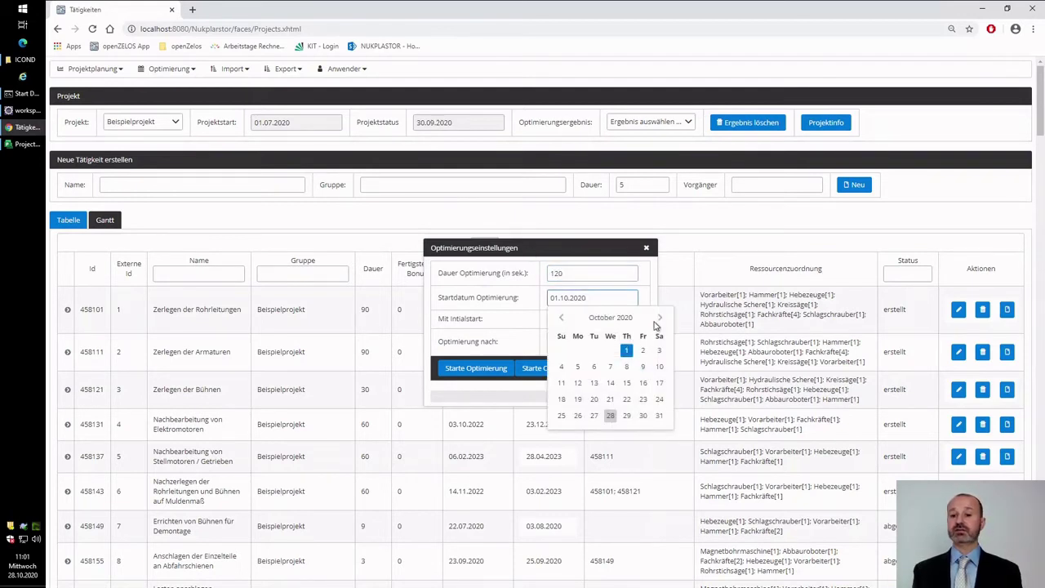
pyautogui.click(659, 319)
pyautogui.click(658, 320)
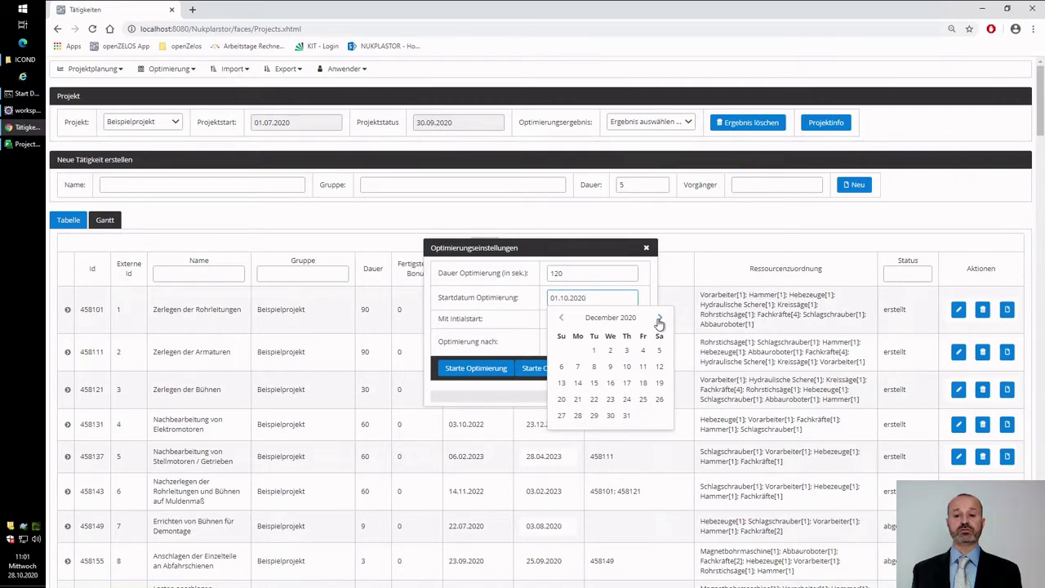
pyautogui.click(659, 319)
pyautogui.click(642, 350)
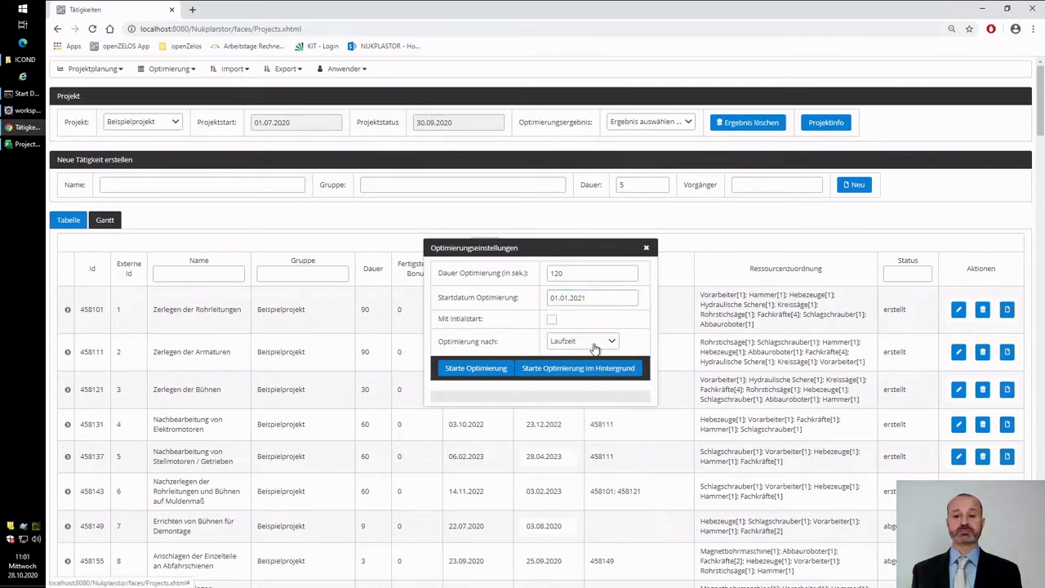
# Enable the initial start option and start the optimization by Laufzeit in the foreground
pyautogui.click(552, 319)
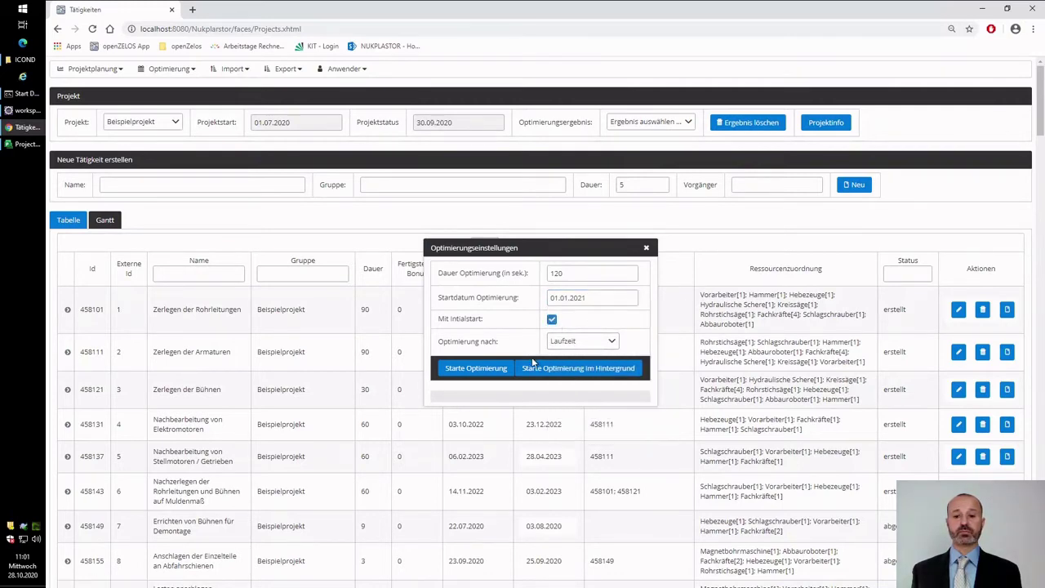
pyautogui.click(486, 374)
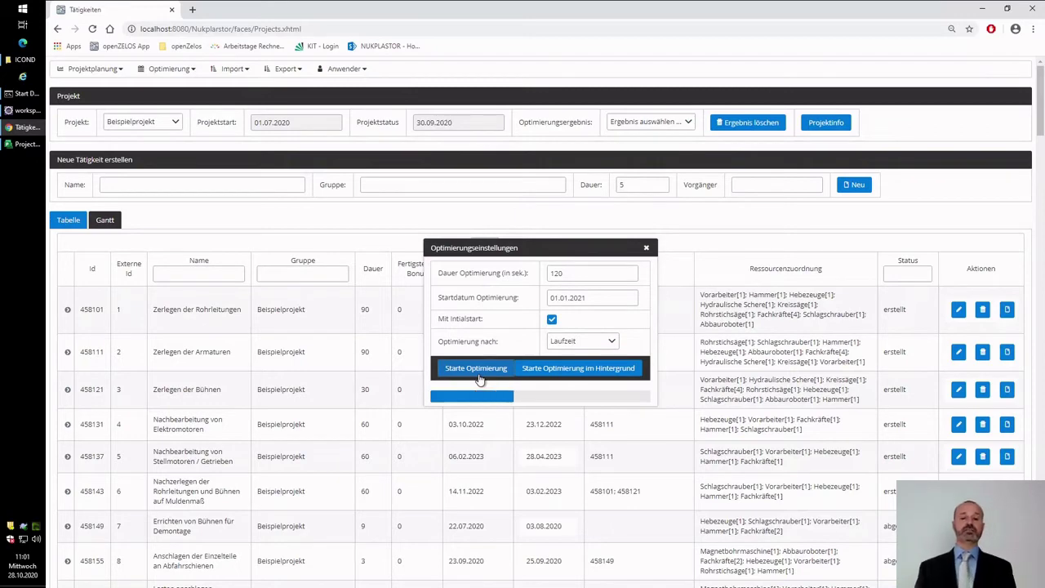
pyautogui.click(571, 273)
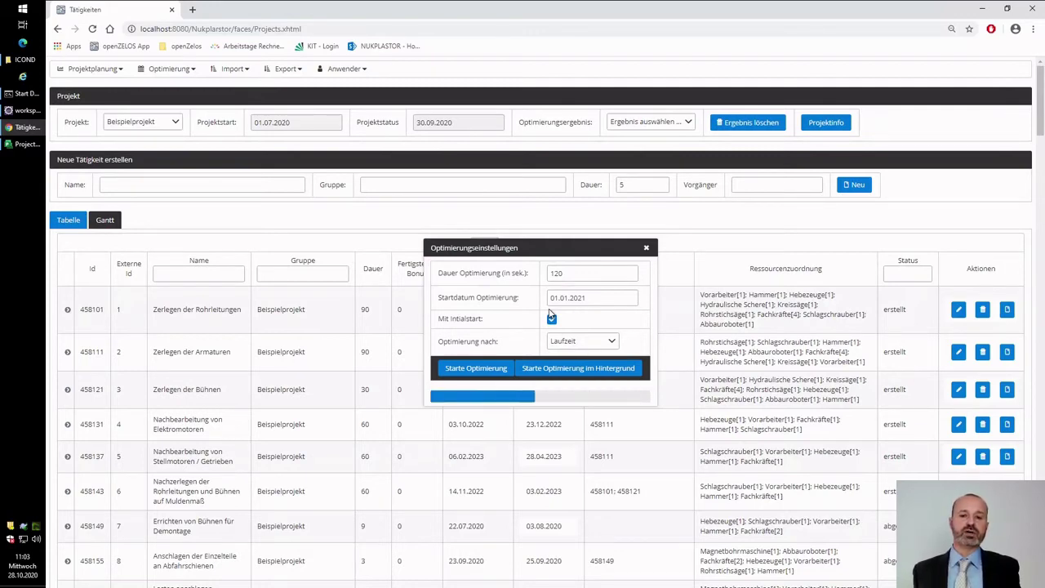
# Reopen the optimization settings, examine the criteria available for optimizing the schedule, and close the settings
pyautogui.click(613, 343)
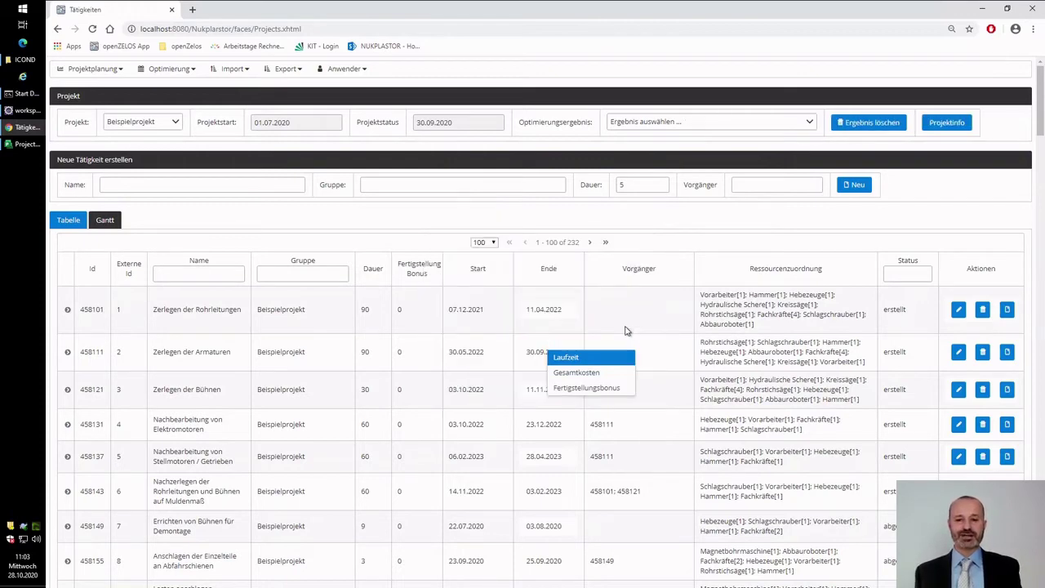
pyautogui.click(625, 330)
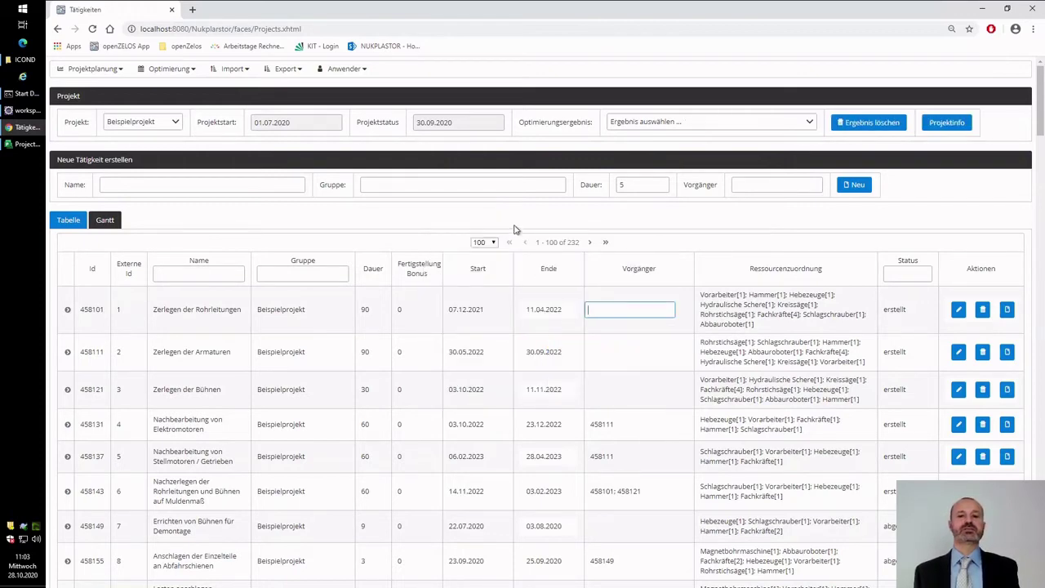
pyautogui.click(436, 207)
pyautogui.click(167, 69)
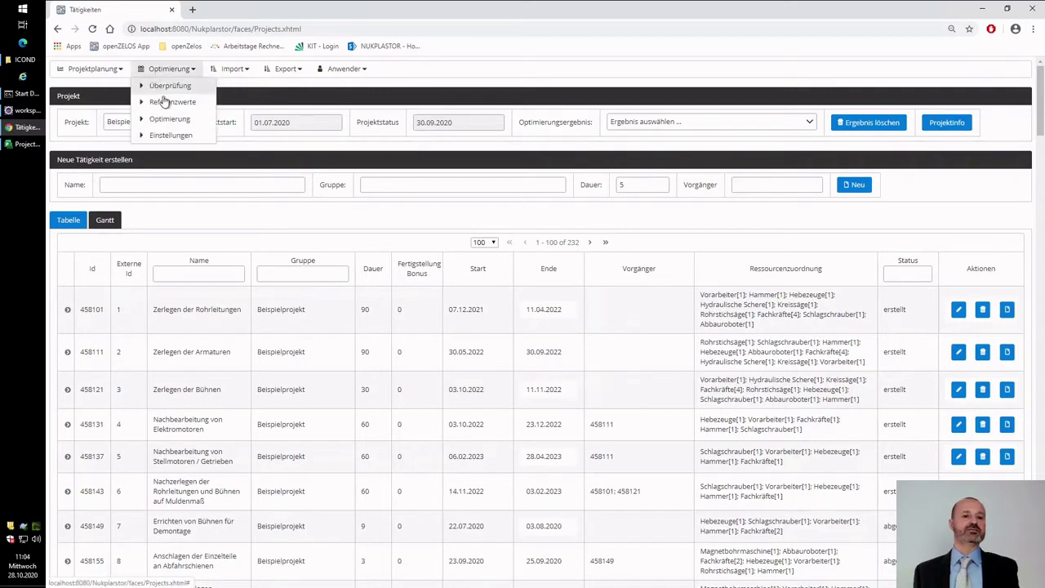
pyautogui.click(172, 121)
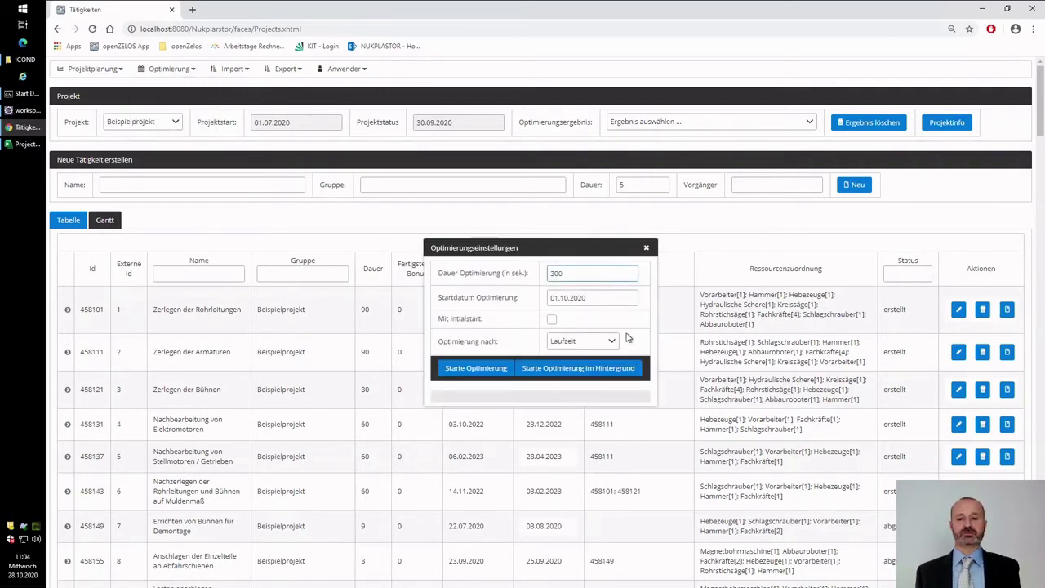
pyautogui.click(614, 341)
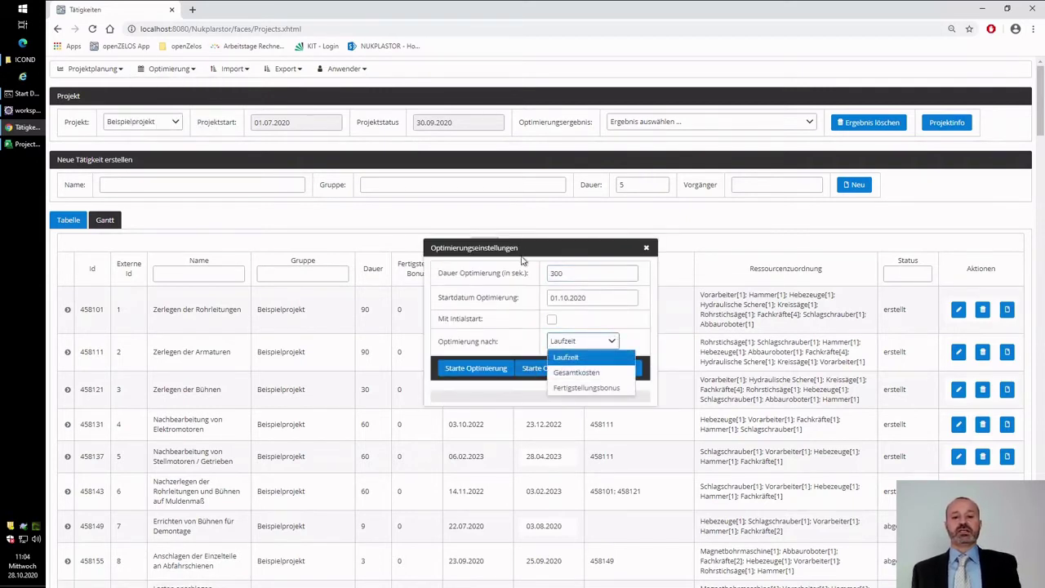
pyautogui.moveTo(522, 249); pyautogui.dragTo(527, 220)
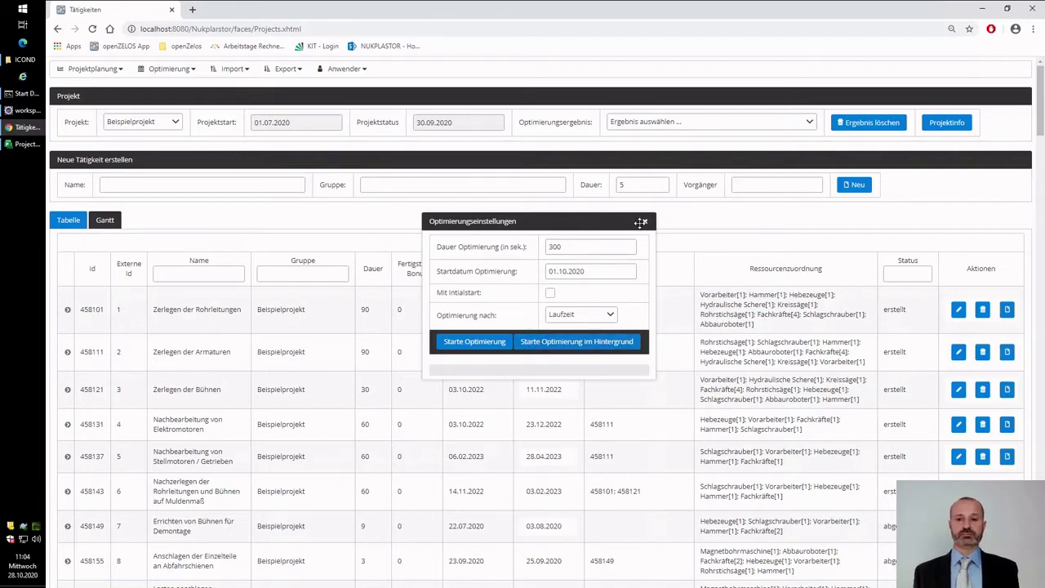
pyautogui.click(644, 222)
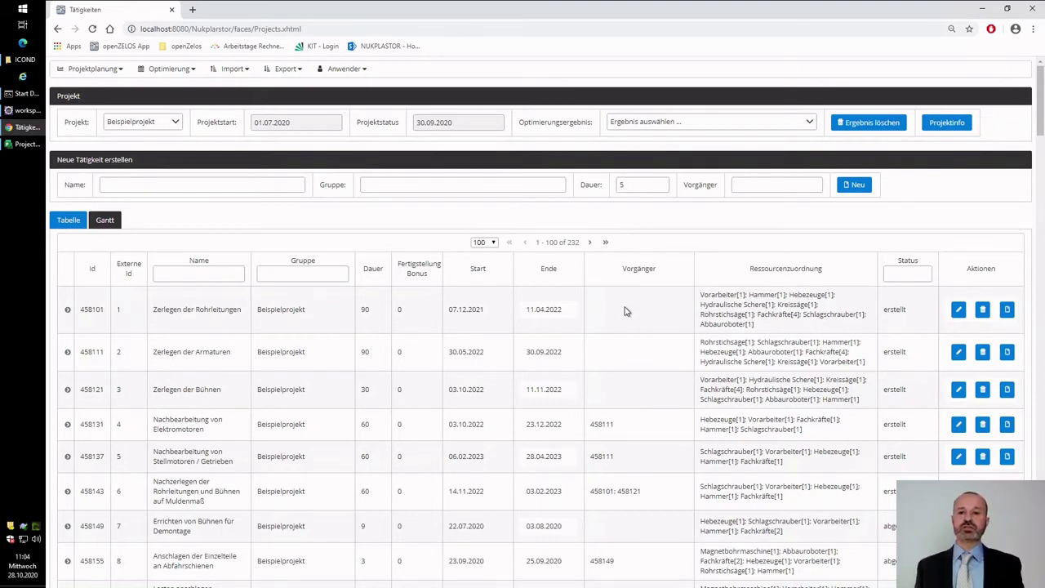
# Select the 2020-10-28 optimization result with optimization start 2021-01-01 and open the project info
pyautogui.click(631, 124)
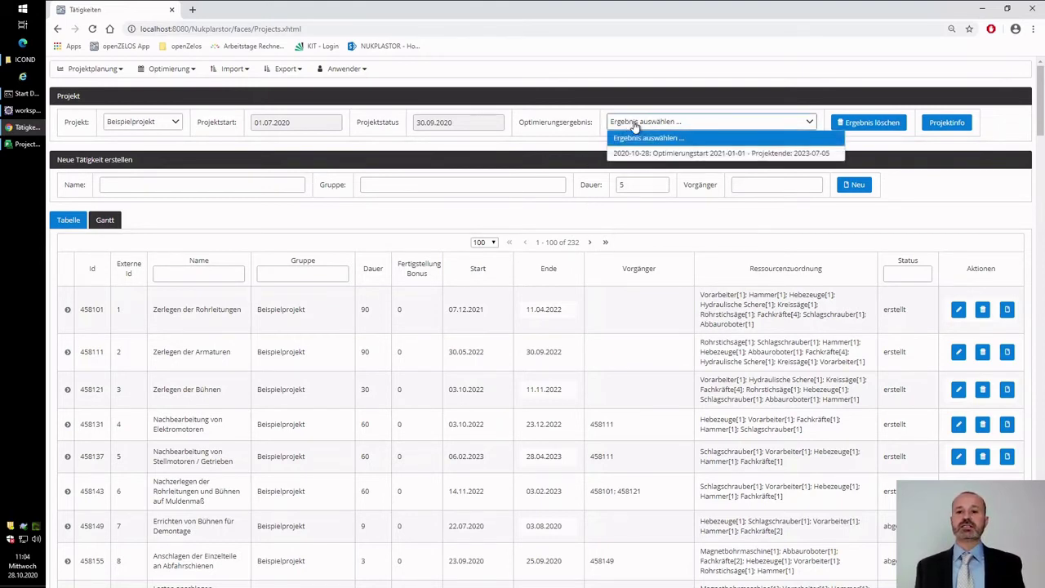
pyautogui.click(690, 154)
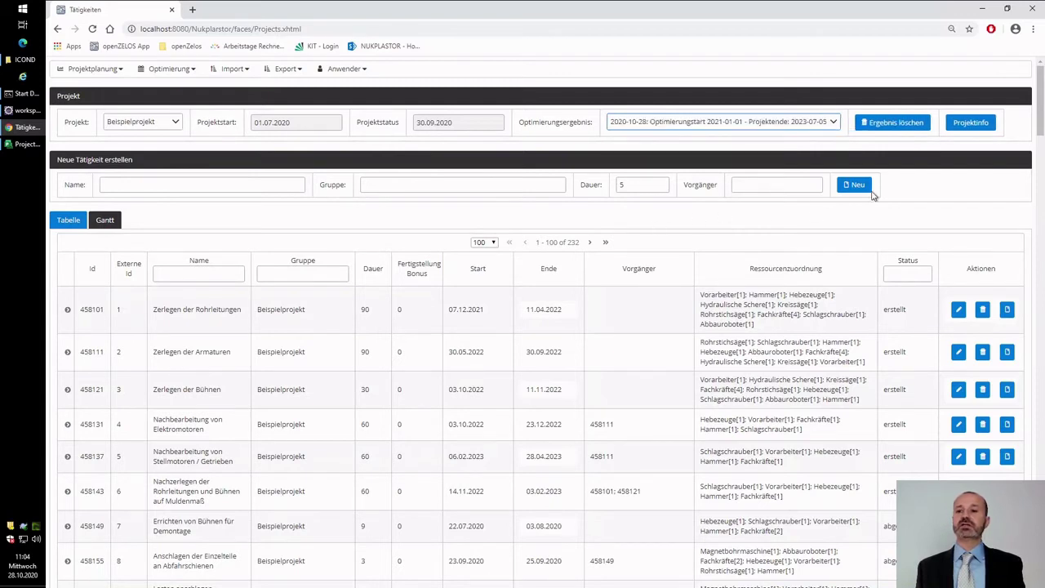
pyautogui.click(953, 124)
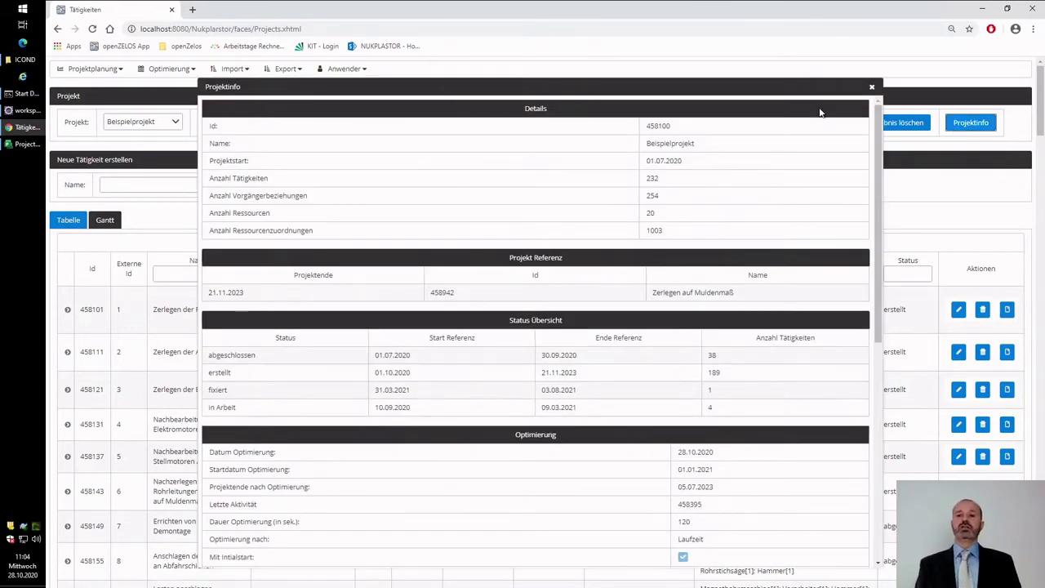
pyautogui.moveTo(808, 85); pyautogui.dragTo(809, 41)
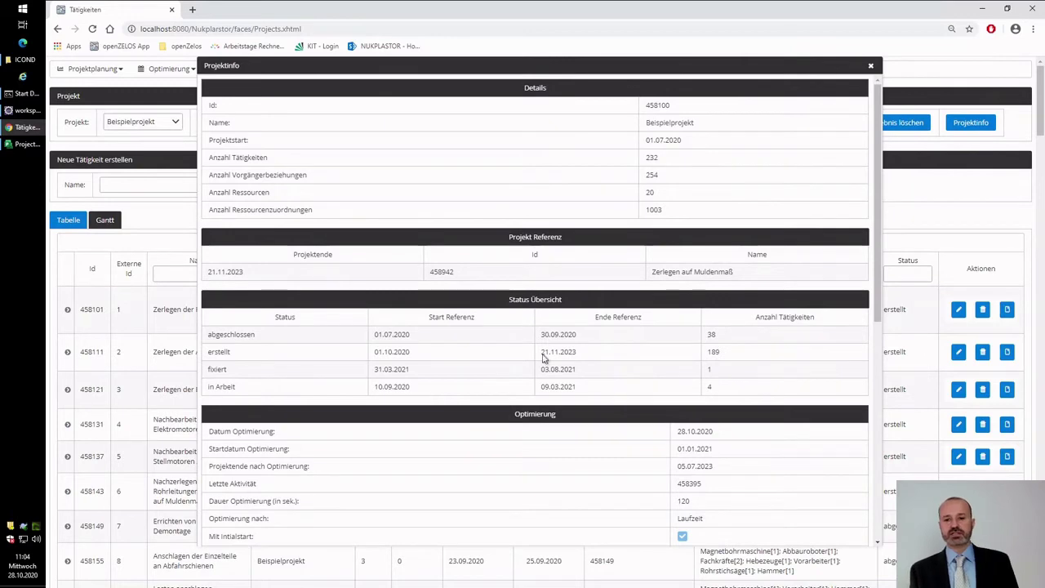
# Compare the reference project end with the project end after optimization in the project info
pyautogui.moveTo(245, 271); pyautogui.dragTo(231, 271)
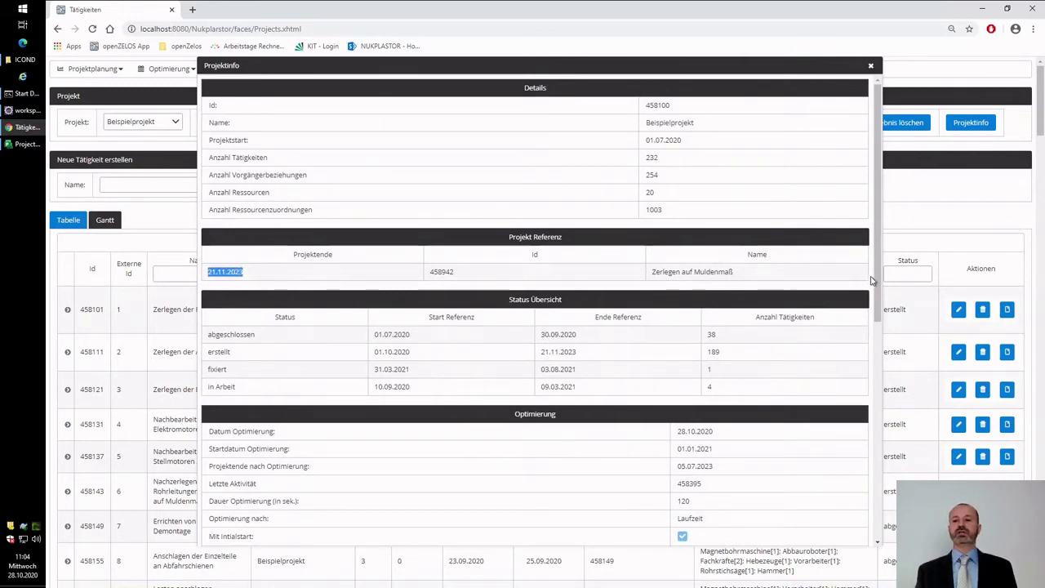
pyautogui.moveTo(880, 281); pyautogui.dragTo(879, 402)
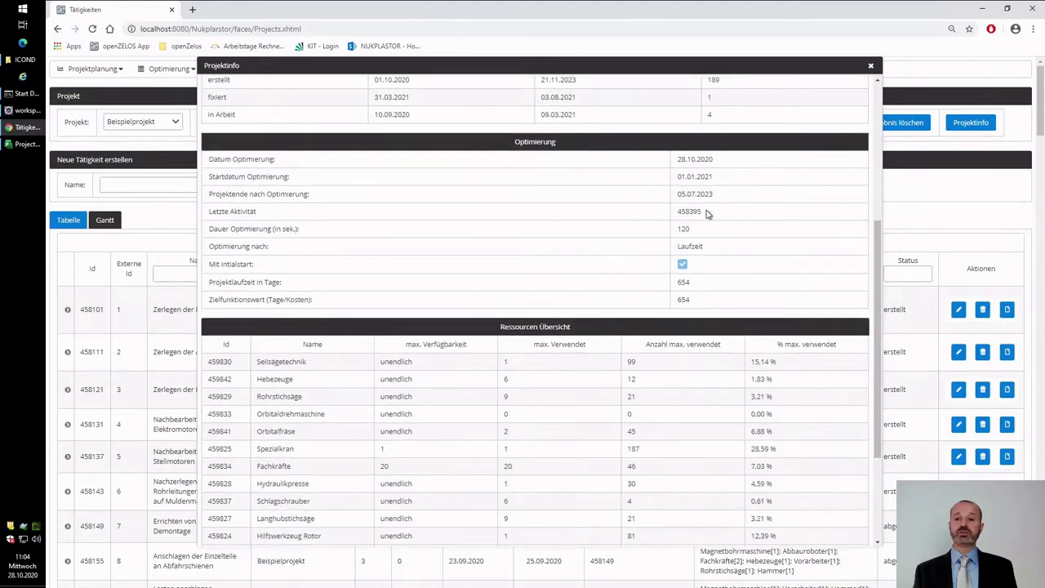
pyautogui.moveTo(876, 268); pyautogui.dragTo(872, 210)
pyautogui.moveTo(730, 298); pyautogui.dragTo(672, 303)
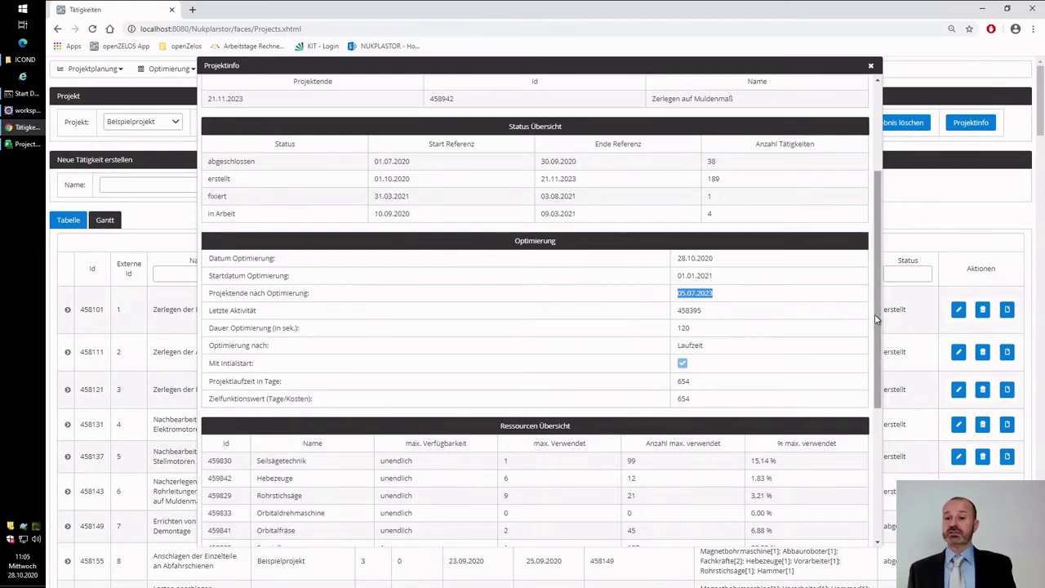
# Examine the maximum availability, maximum use and usage percentage of the Abbauroboter in the resource overview
pyautogui.scroll(-2, 874, 343)
pyautogui.moveTo(880, 413); pyautogui.dragTo(874, 499)
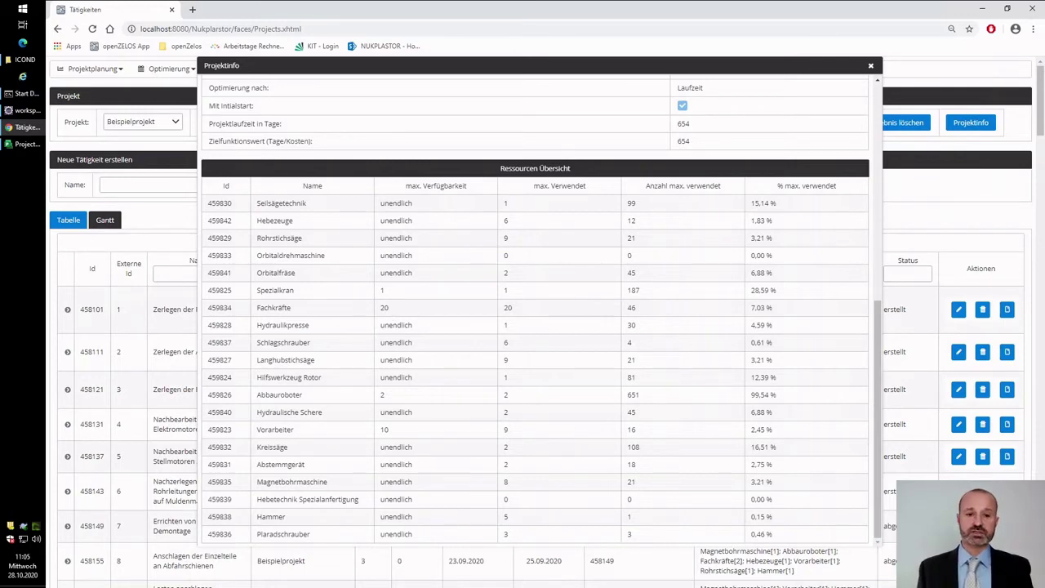
pyautogui.doubleClick(381, 395)
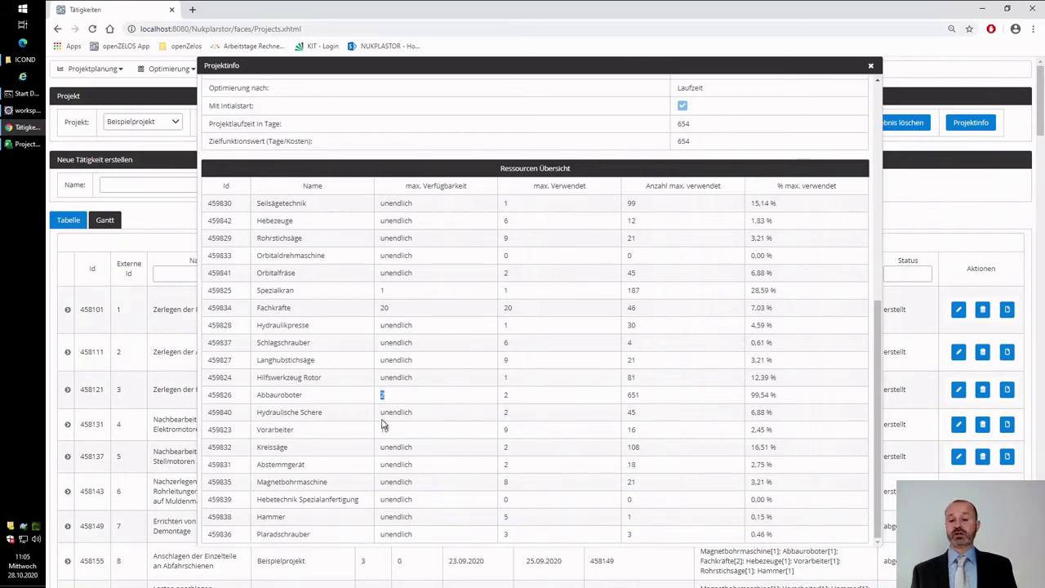
pyautogui.click(525, 403)
pyautogui.doubleClick(505, 395)
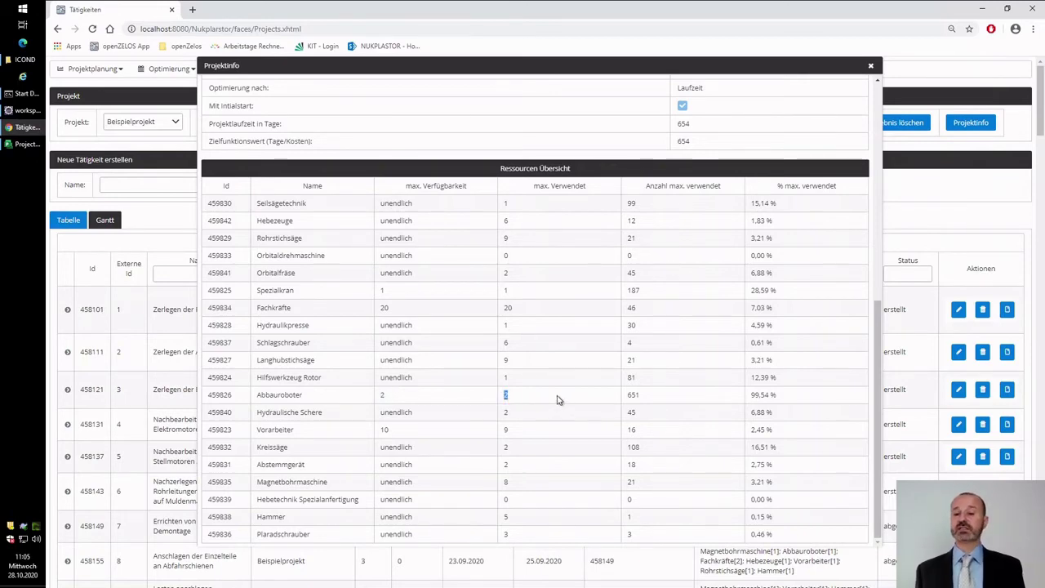
pyautogui.click(798, 402)
pyautogui.moveTo(777, 395); pyautogui.dragTo(739, 394)
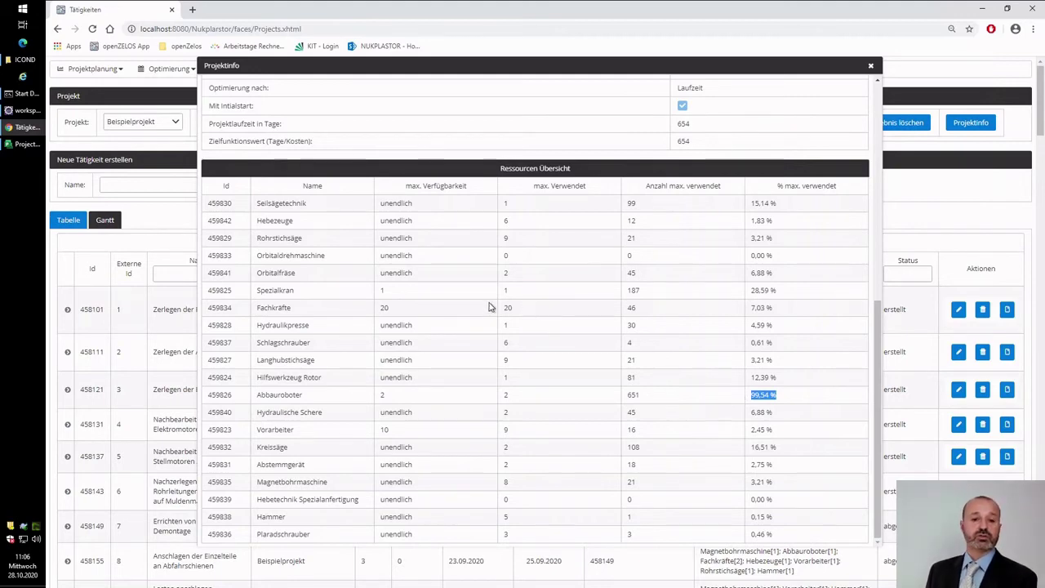
# Check the usage percentage of the Spezialkran against the other resources, and close the project info
pyautogui.doubleClick(396, 272)
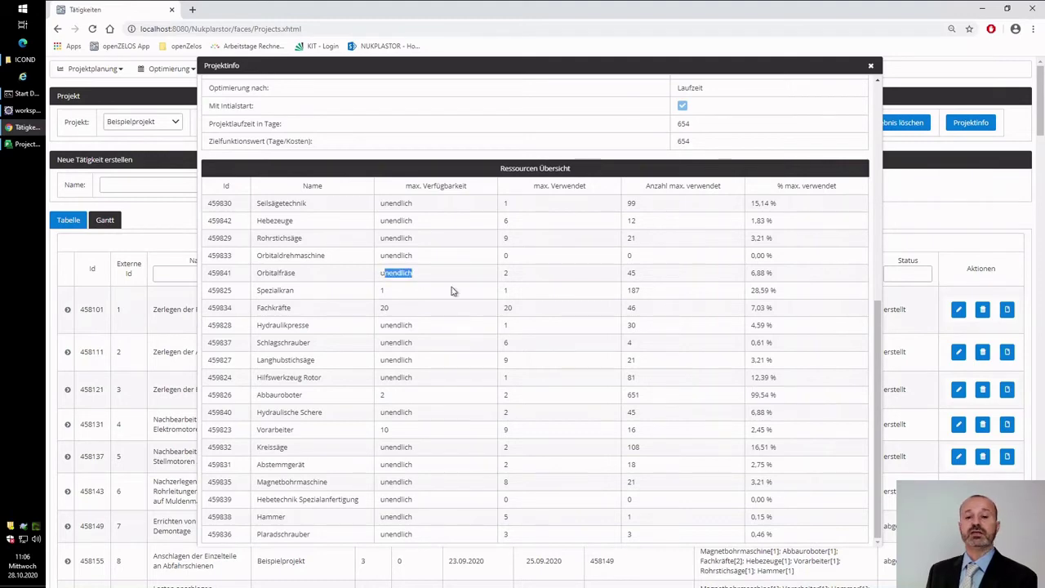
pyautogui.click(453, 291)
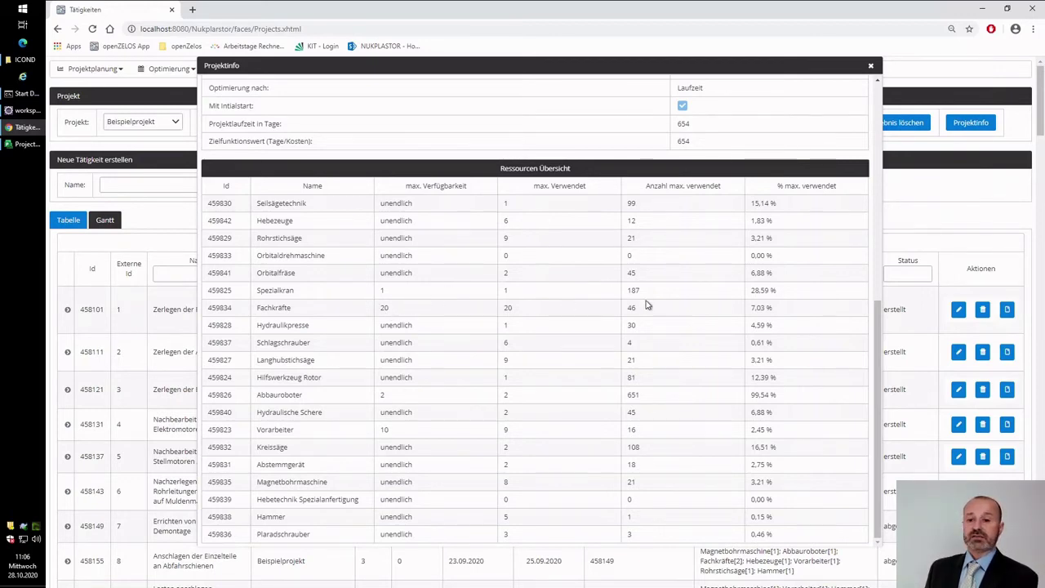
pyautogui.moveTo(751, 291); pyautogui.dragTo(776, 291)
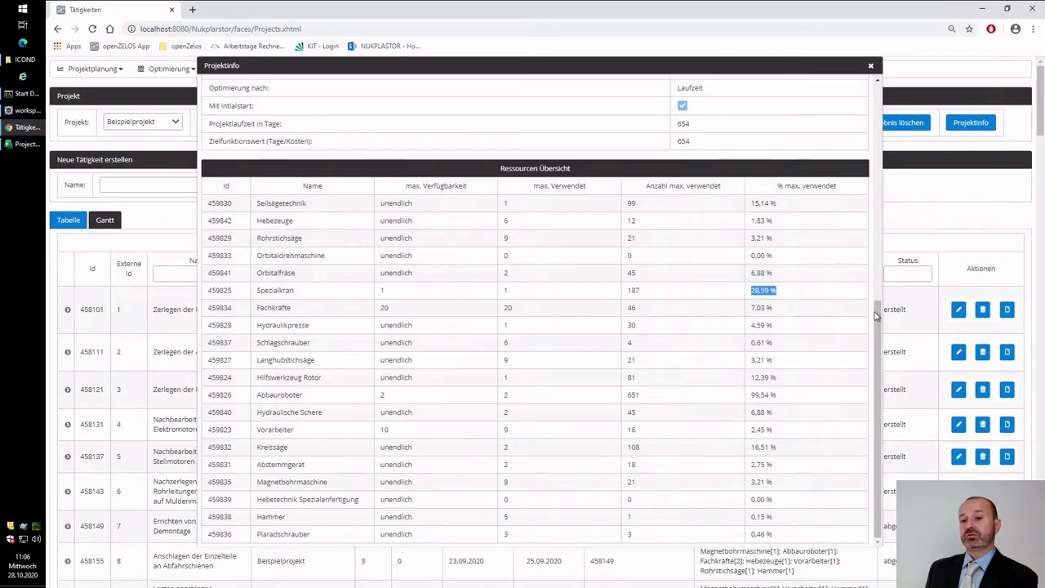
pyautogui.click(777, 392)
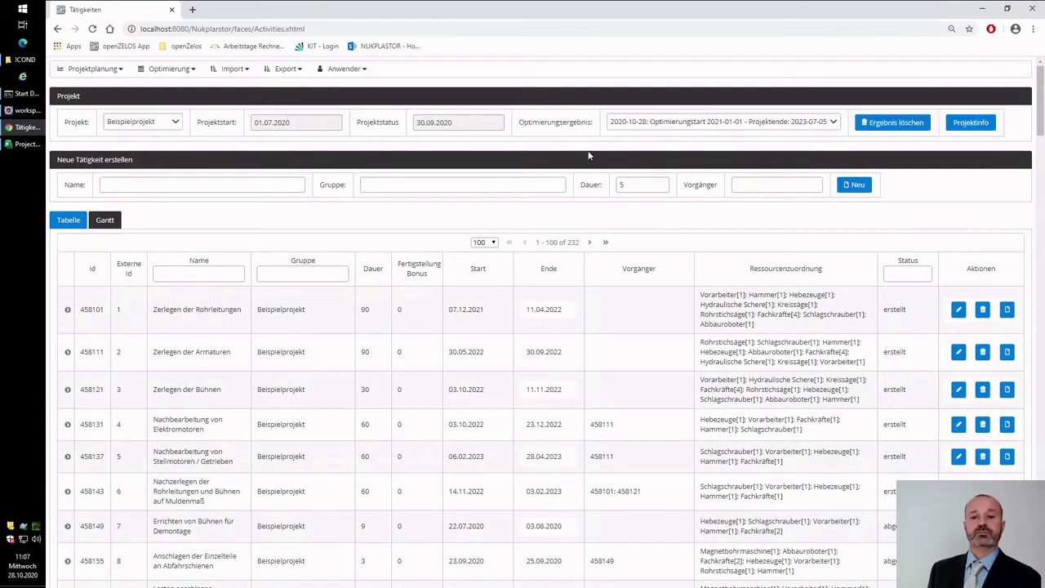
# Show the project as a Gantt chart and compare the reference and optimized bars of the activities
pyautogui.click(112, 223)
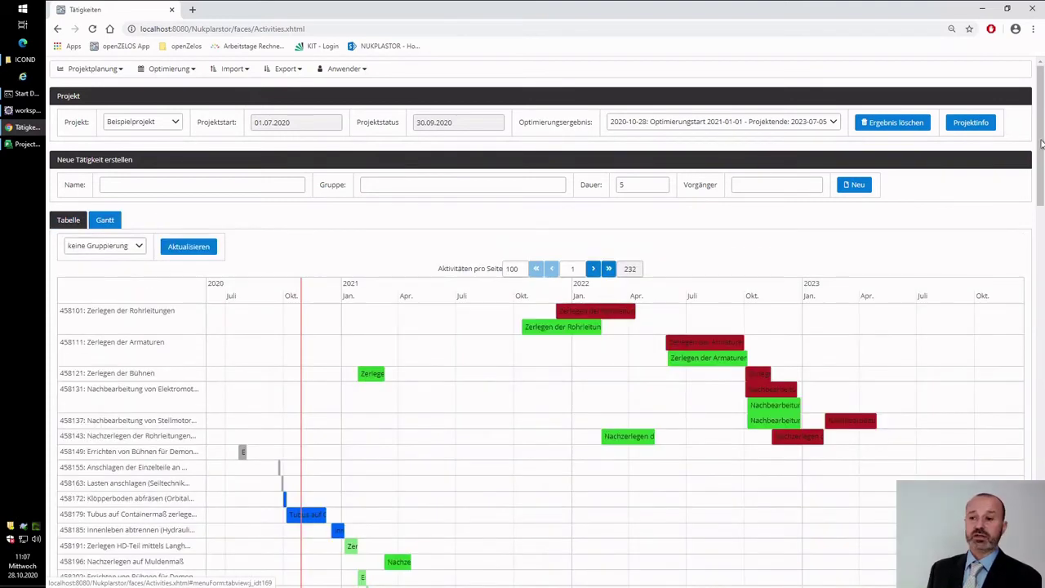
pyautogui.moveTo(1040, 144); pyautogui.dragTo(1040, 181)
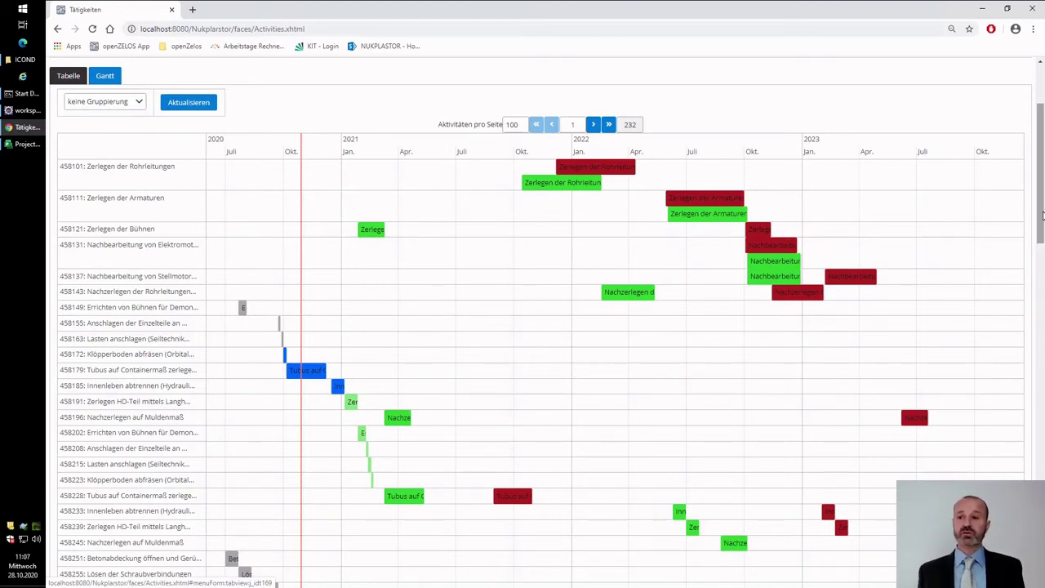
pyautogui.scroll(-2, 1041, 216)
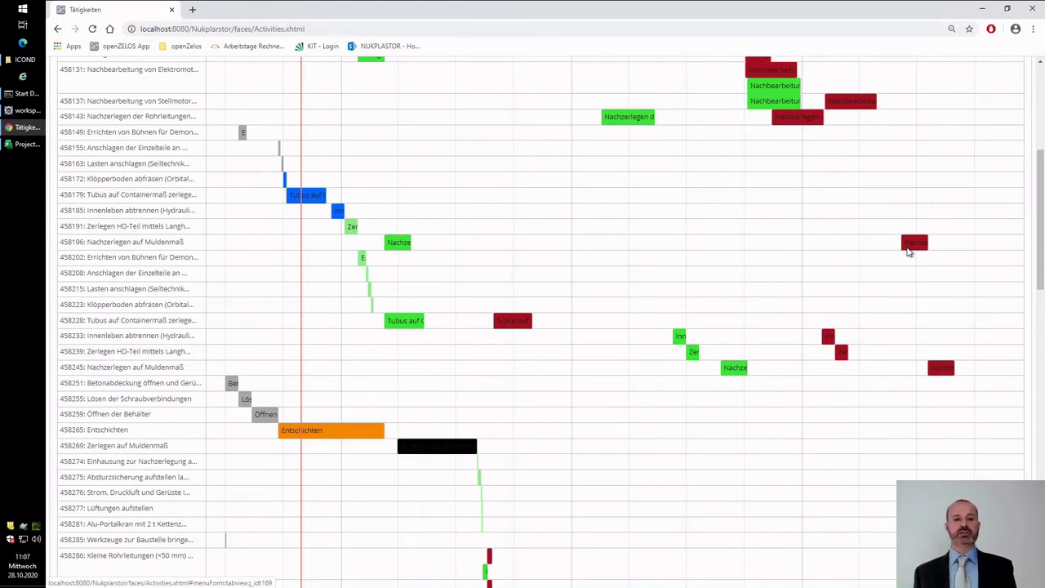
pyautogui.moveTo(1036, 242); pyautogui.dragTo(974, 221)
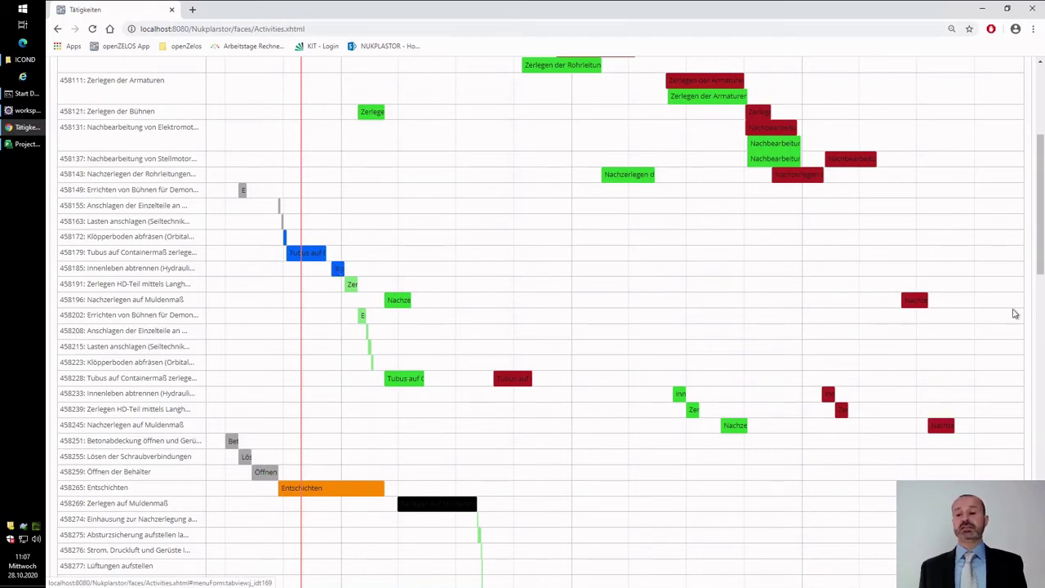
pyautogui.moveTo(1038, 281); pyautogui.dragTo(1041, 252)
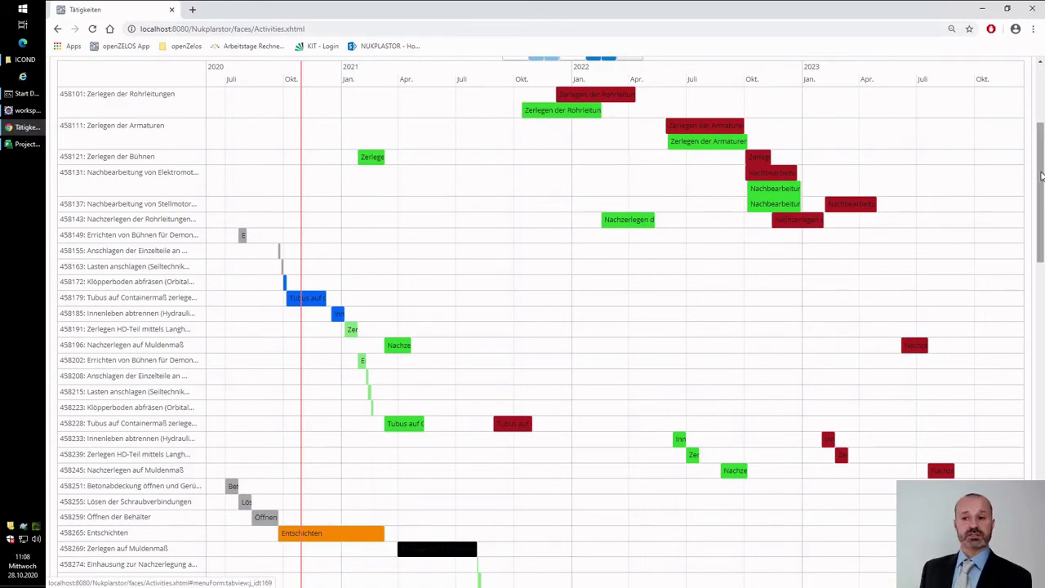
pyautogui.moveTo(1041, 175); pyautogui.dragTo(1040, 218)
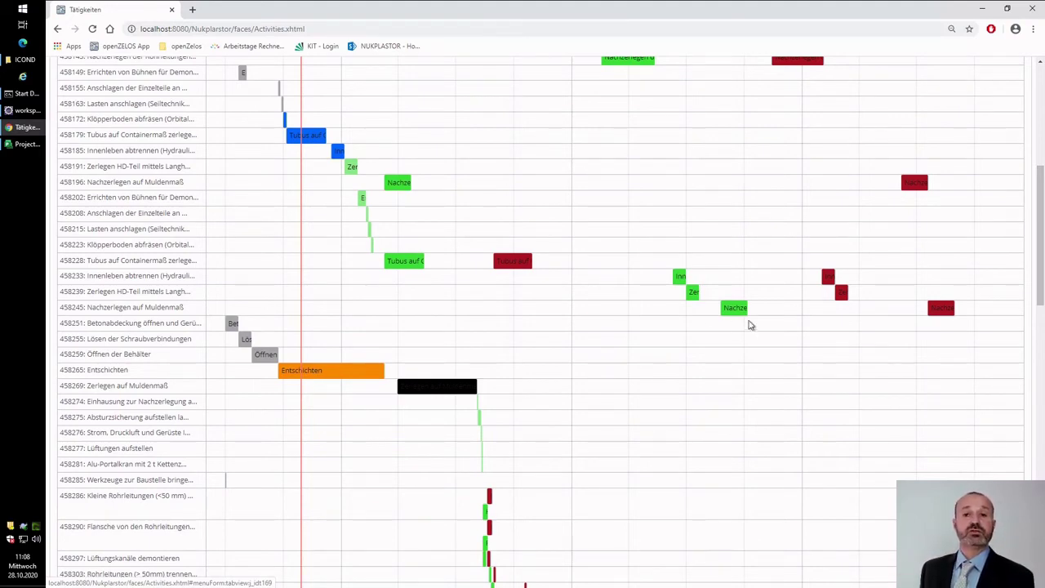
pyautogui.scroll(-3, 1039, 269)
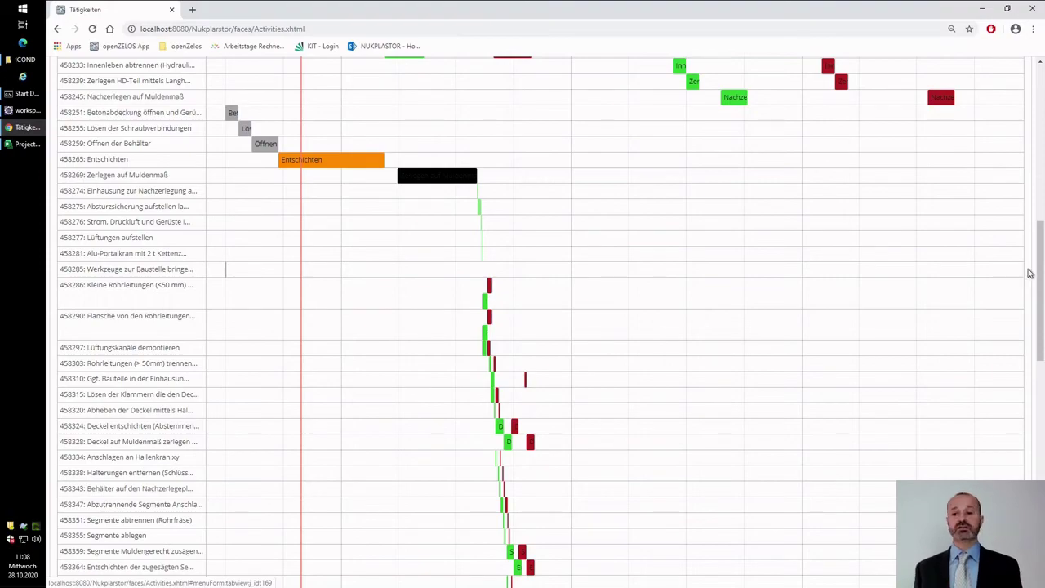
# Compare the reference and optimized bars of the remaining activities in the Gantt chart, and return to the table view
pyautogui.moveTo(1039, 276); pyautogui.dragTo(1039, 357)
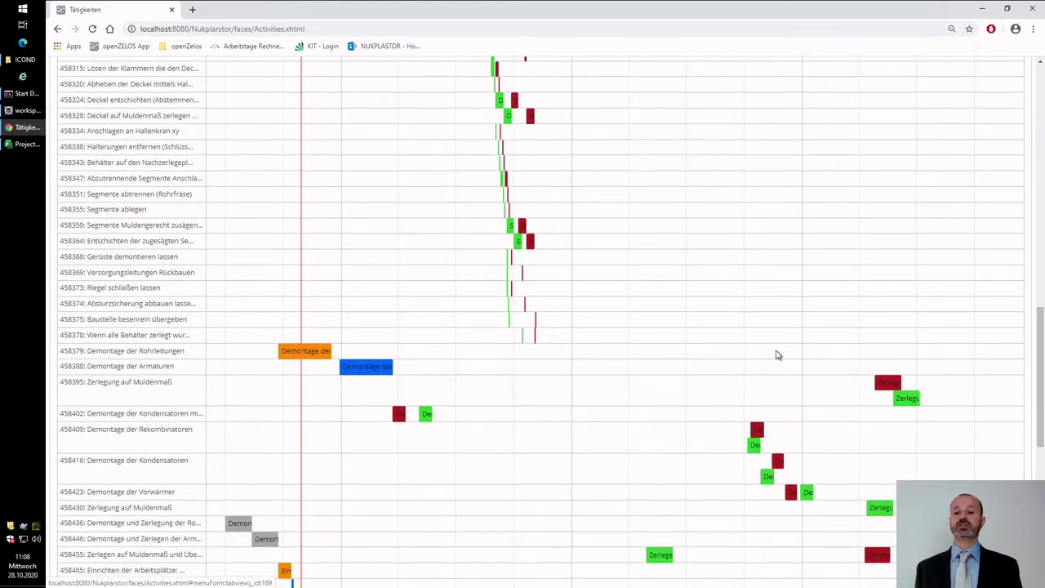
pyautogui.moveTo(1038, 335); pyautogui.dragTo(1037, 74)
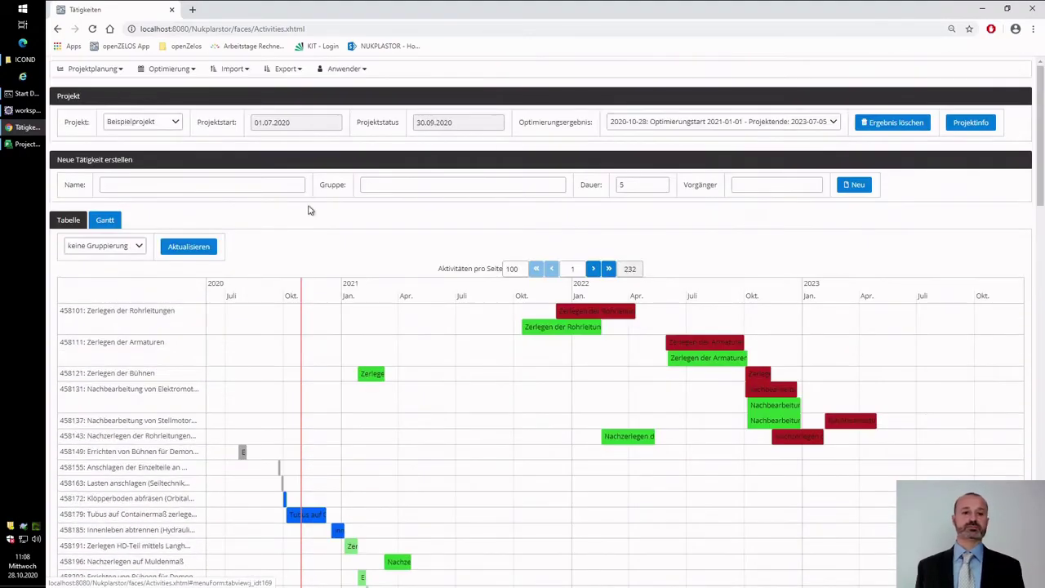
pyautogui.click(59, 218)
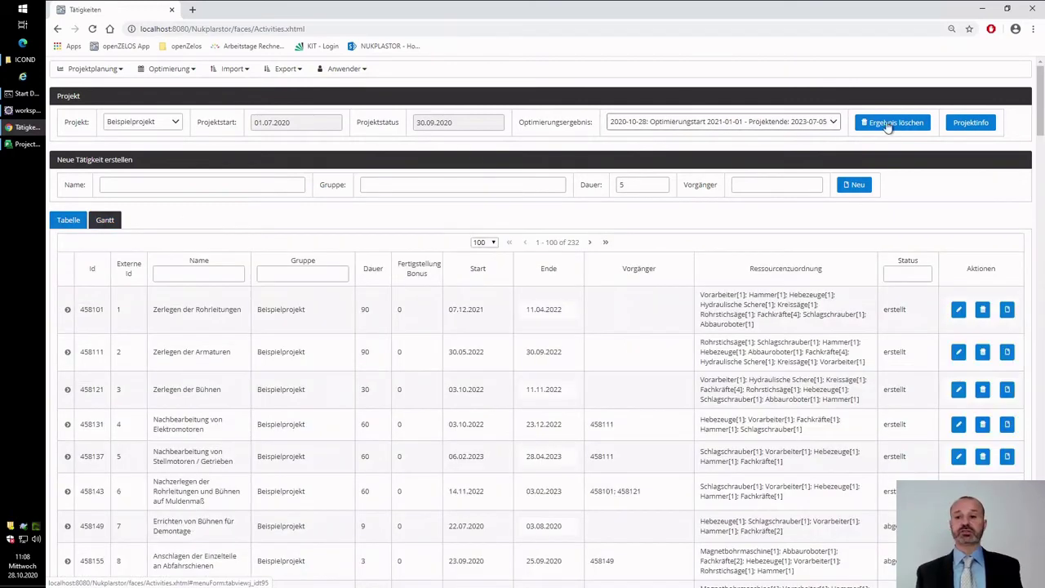
# Examine the Abbauroboter's maximum availability and usage percentage in the project info, and close it
pyautogui.click(950, 129)
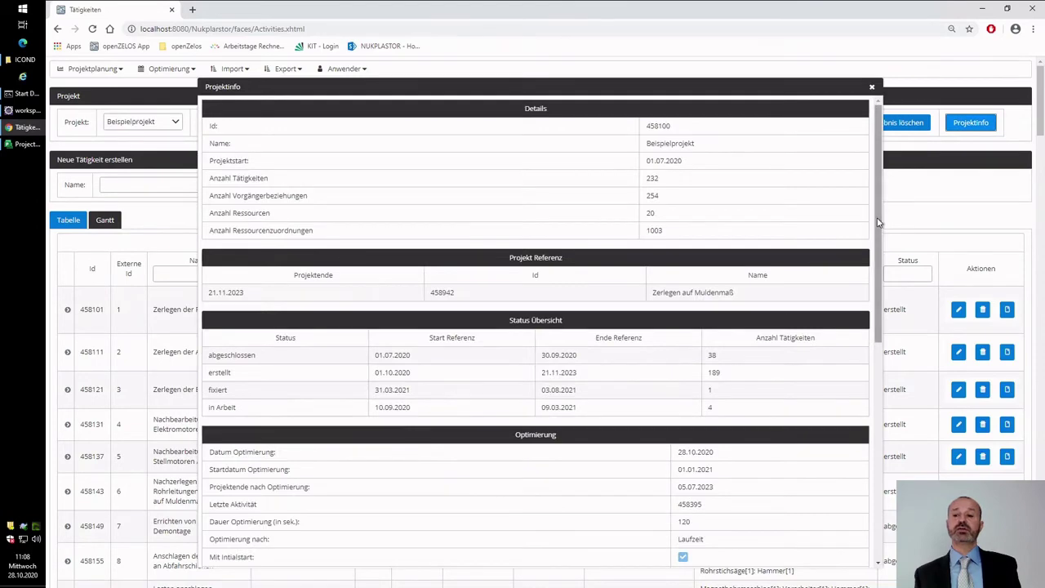
pyautogui.moveTo(877, 235); pyautogui.dragTo(877, 451)
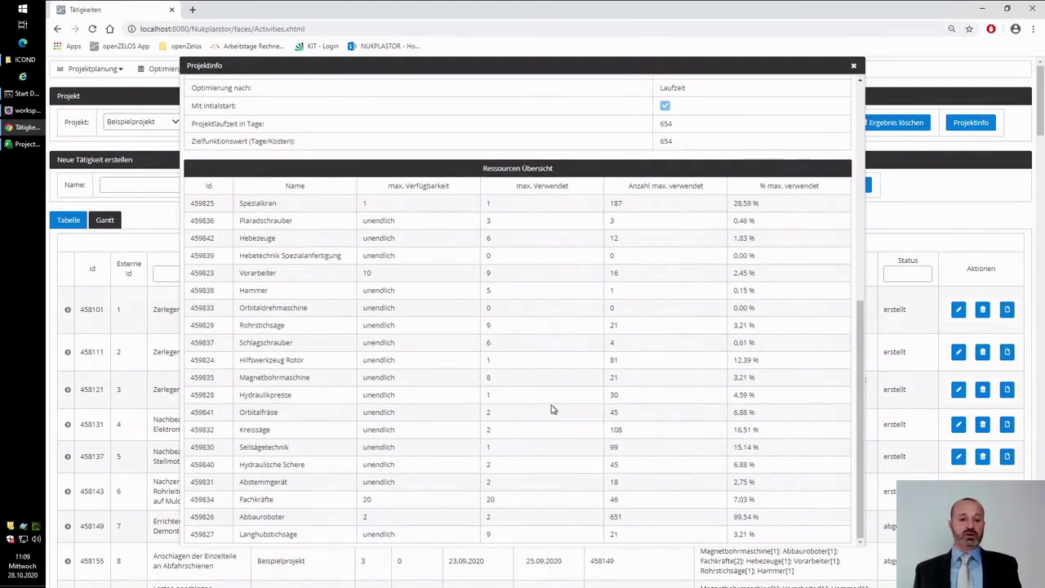
pyautogui.doubleClick(365, 517)
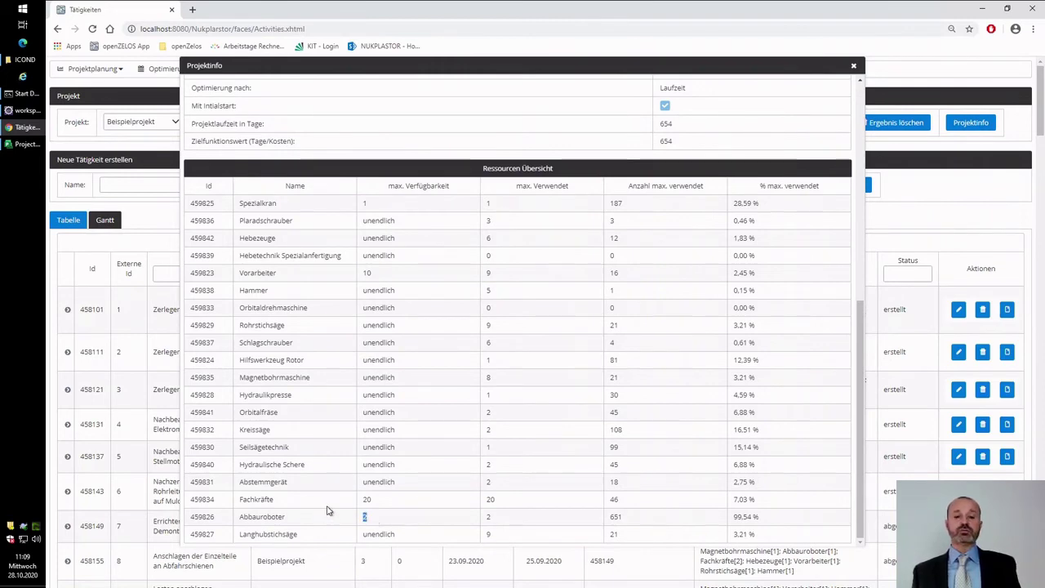
pyautogui.moveTo(761, 521); pyautogui.dragTo(736, 516)
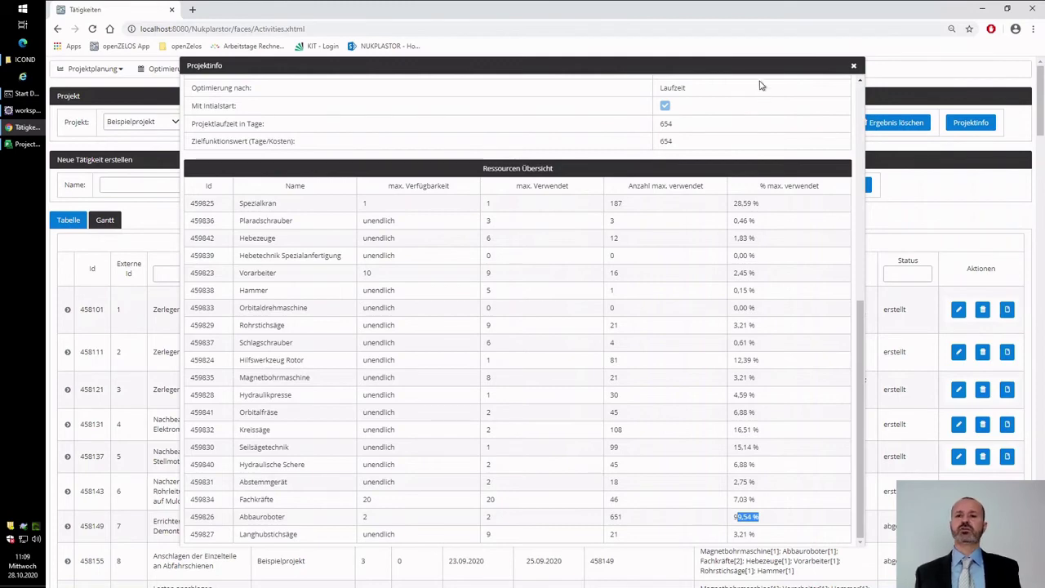
pyautogui.moveTo(758, 67); pyautogui.dragTo(760, 67)
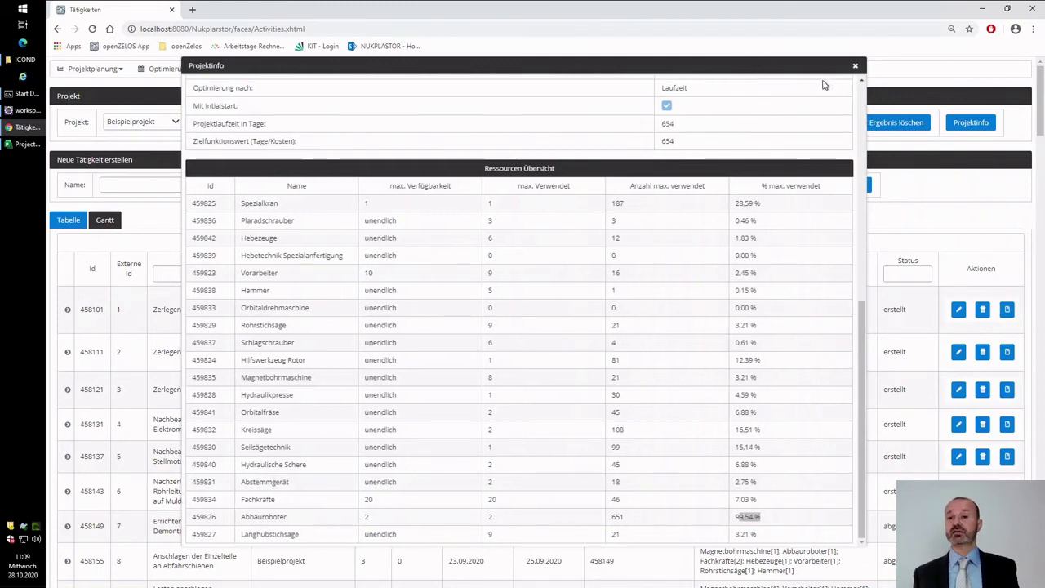
pyautogui.click(855, 65)
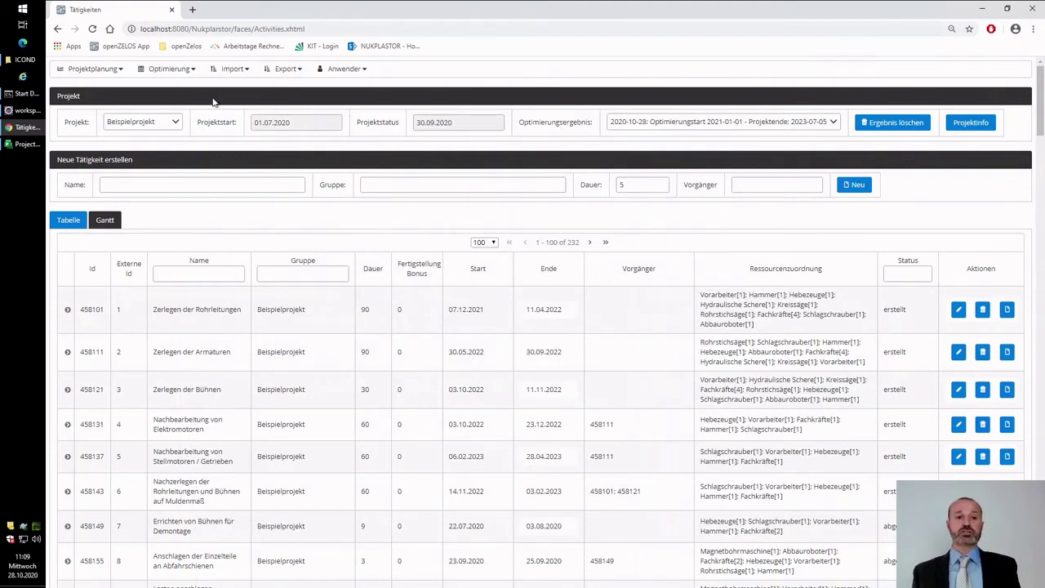
# Set the maximum availability of the Abbauroboter resource to 3
pyautogui.moveTo(102, 71)
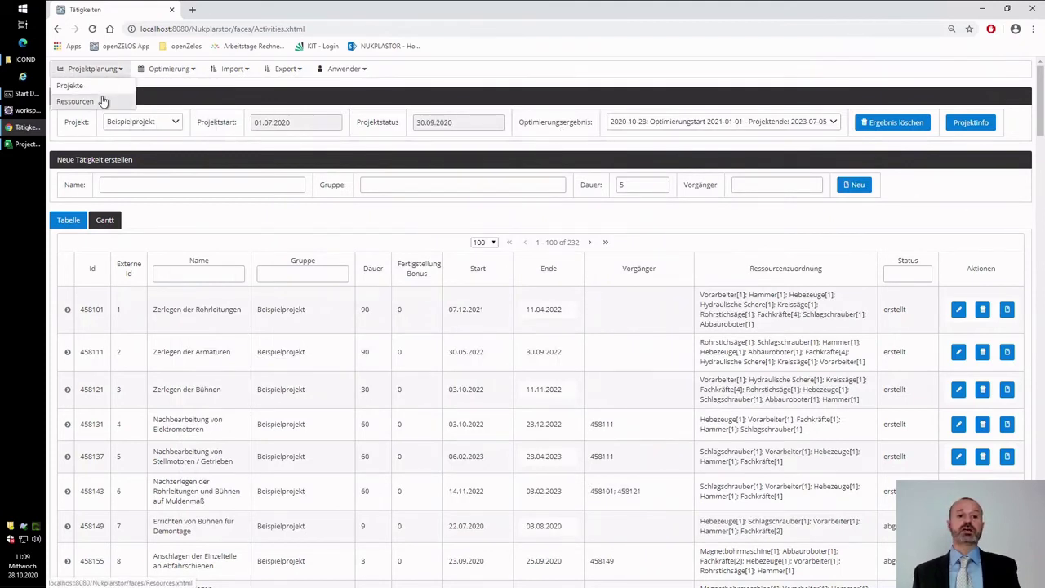
pyautogui.click(102, 100)
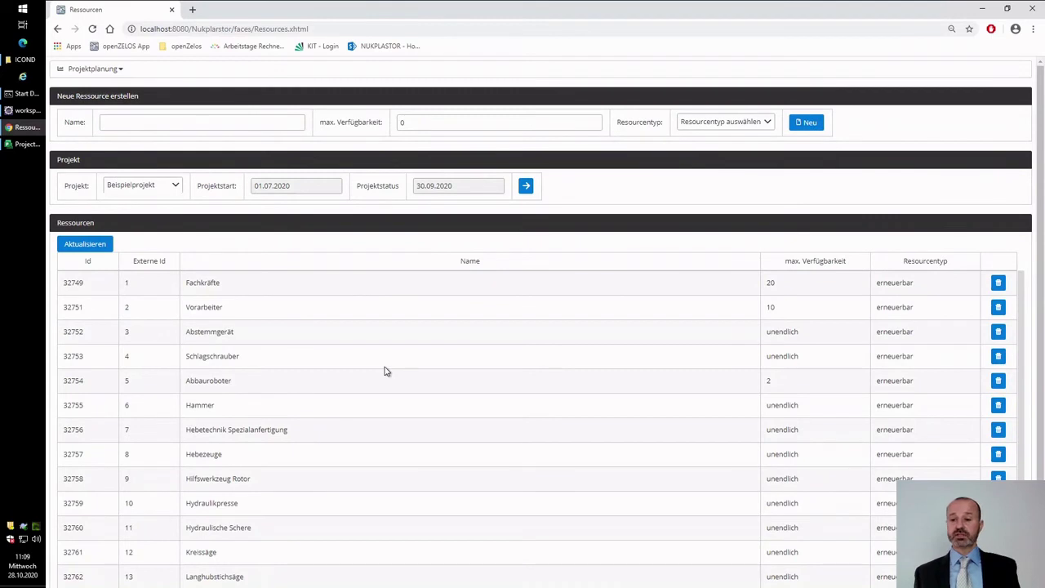
pyautogui.click(798, 387)
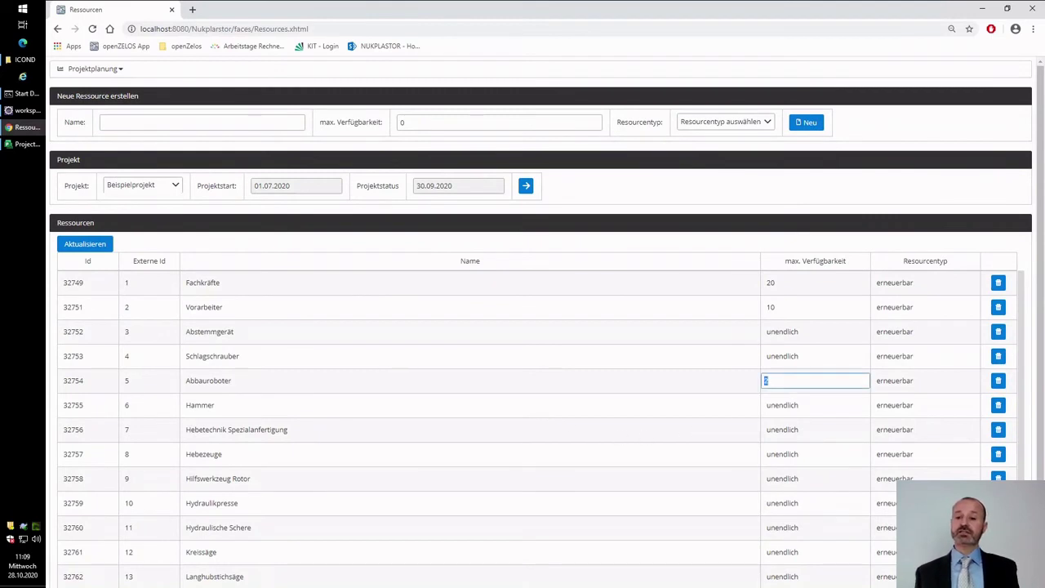
pyautogui.write('3')
pyautogui.press('Return')
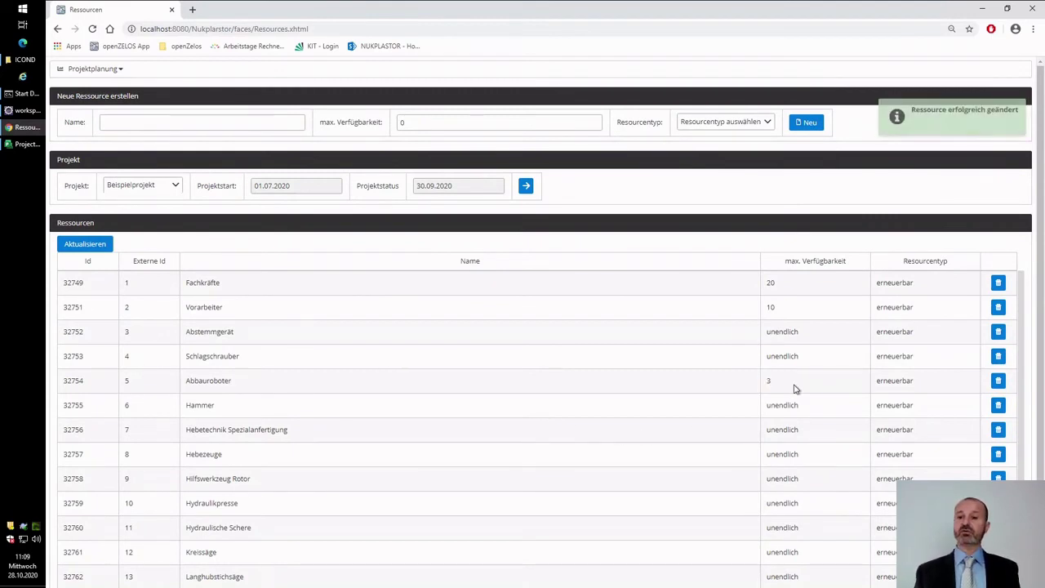
# Return to the activities of Beispielprojekt and set the duration of a new optimization to 30 seconds
pyautogui.click(527, 186)
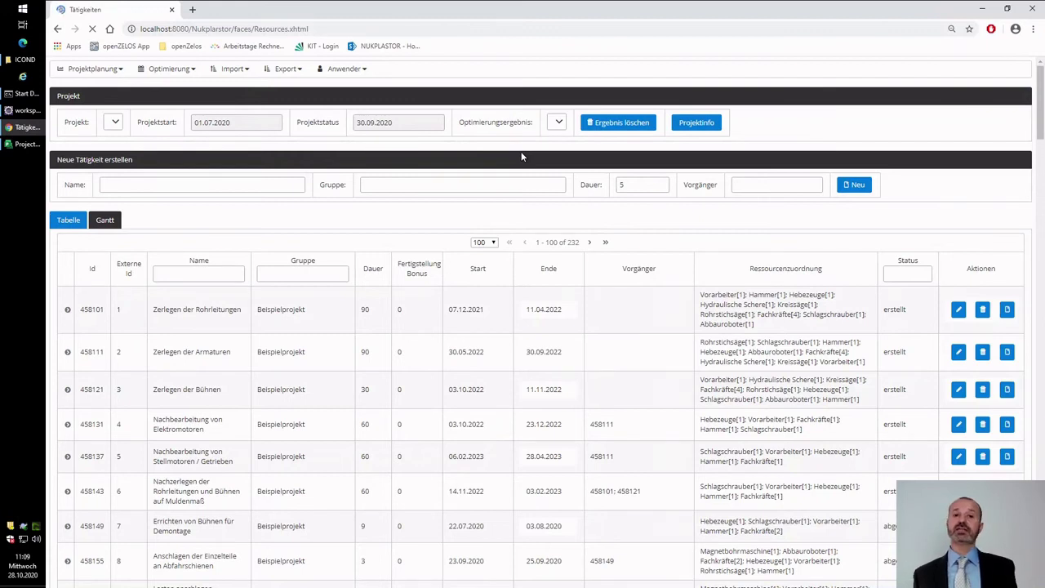
pyautogui.click(184, 72)
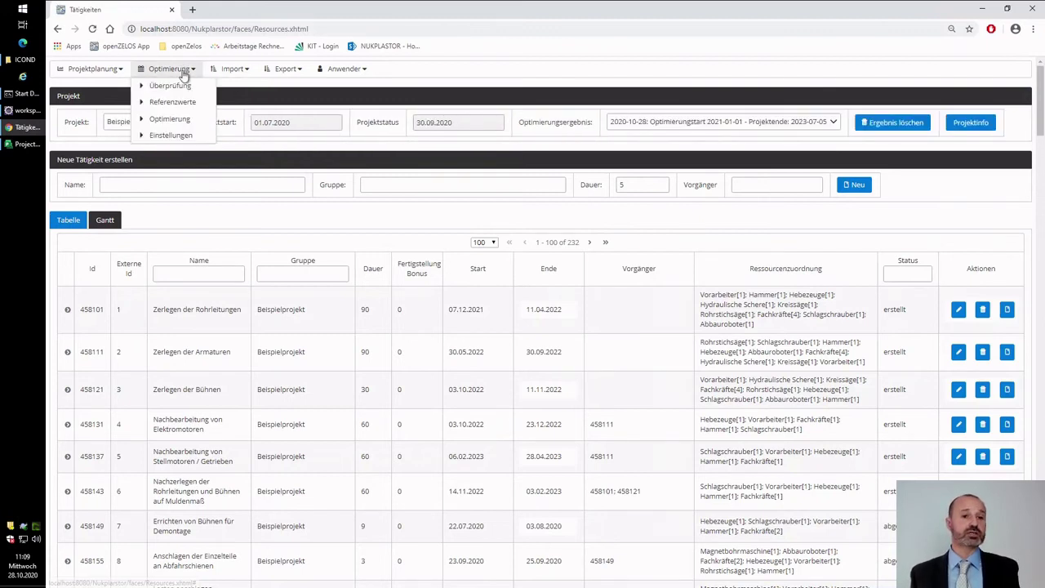
pyautogui.click(175, 118)
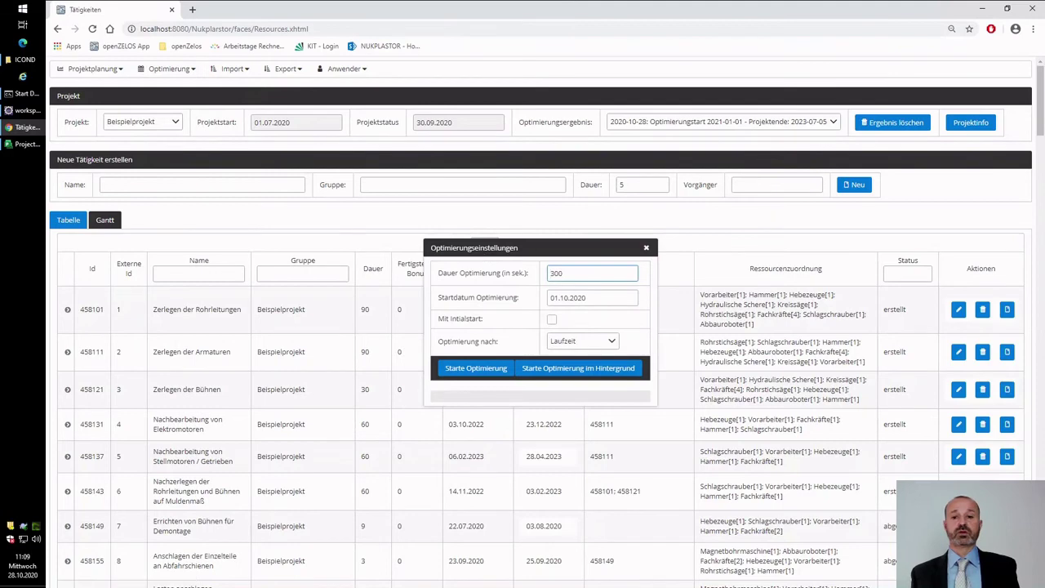
pyautogui.hotkey('ctrl', 'a')
pyautogui.write('30')
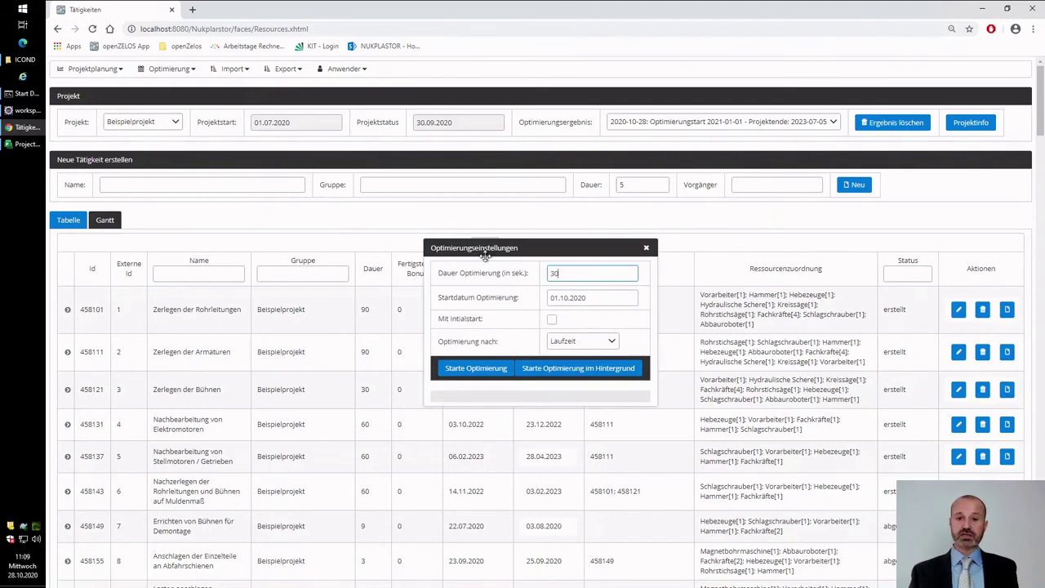
# Set the optimization start date to 01.01.2021, enable the initial start, and run the optimization by Laufzeit
pyautogui.click(584, 297)
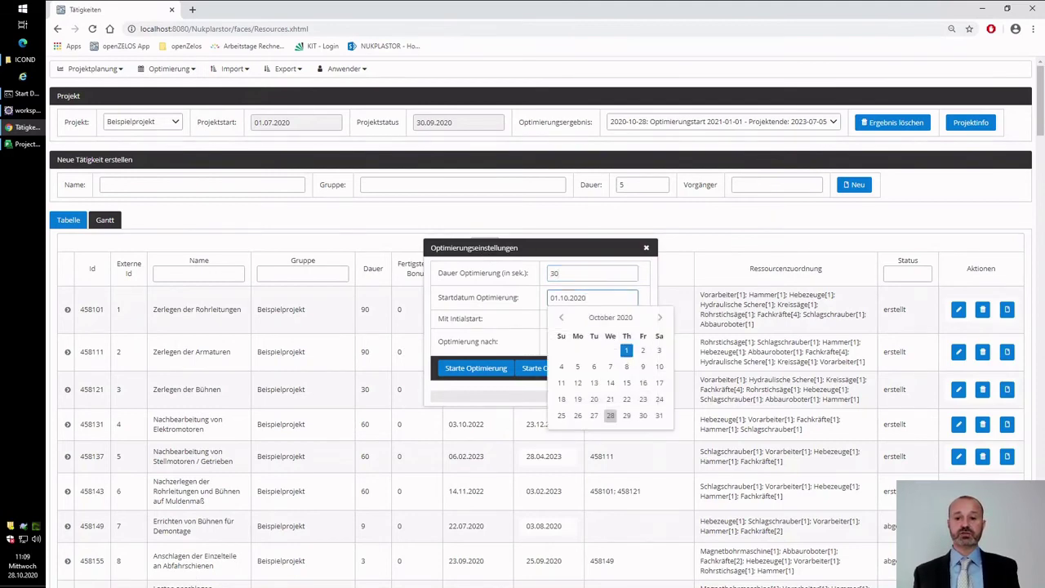
pyautogui.click(661, 319)
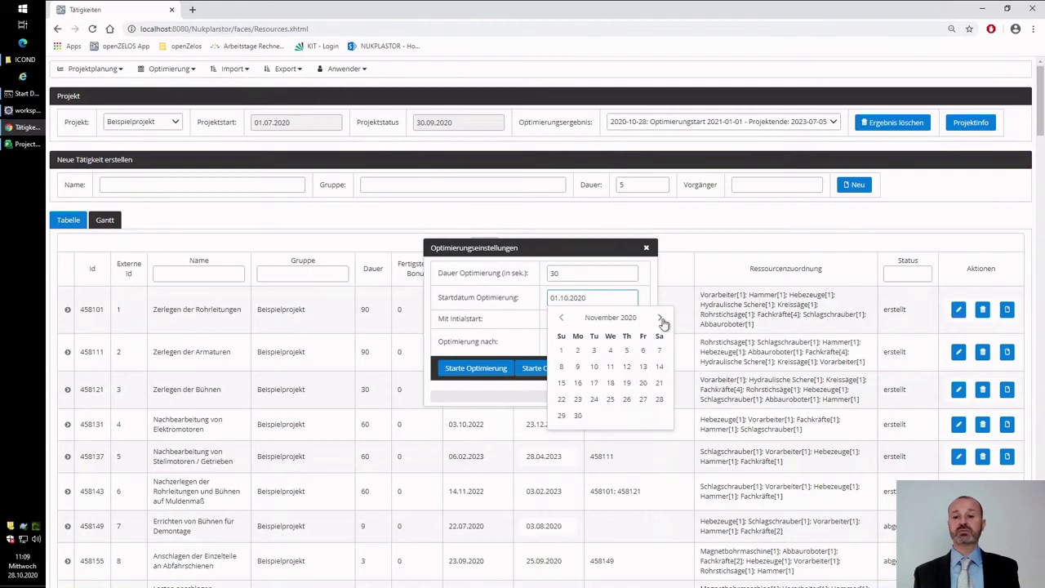
pyautogui.click(660, 318)
pyautogui.click(660, 320)
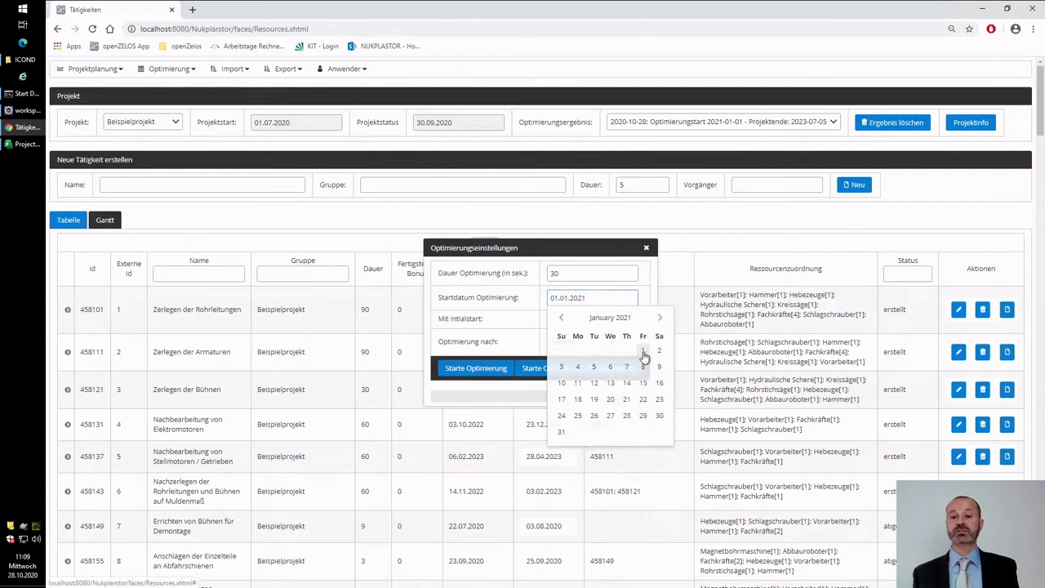
pyautogui.click(643, 357)
pyautogui.click(552, 319)
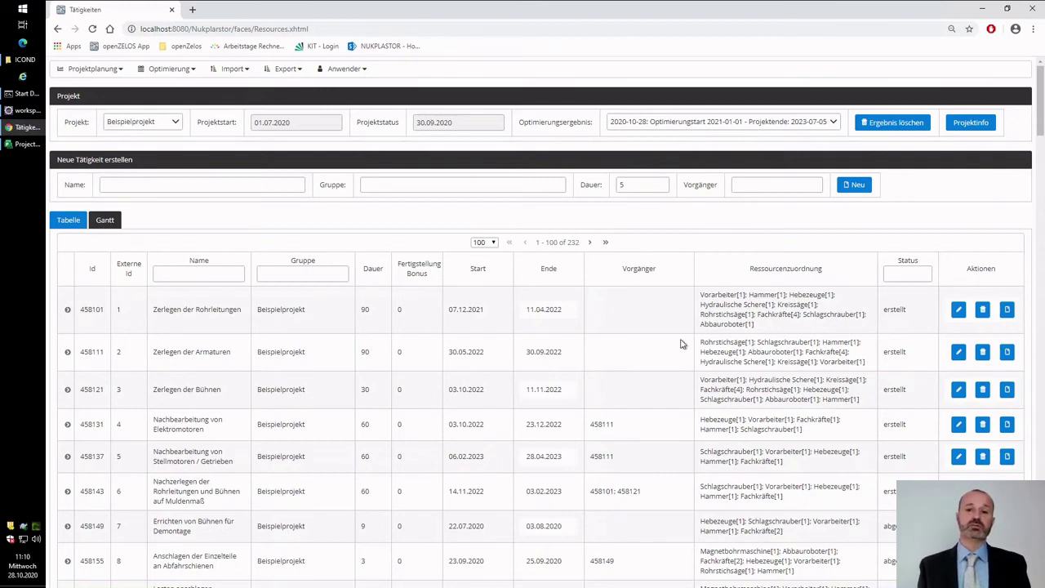
# Select the optimization result with project end 2023-03-27 and review its project end and resource usage in the project info
pyautogui.click(677, 129)
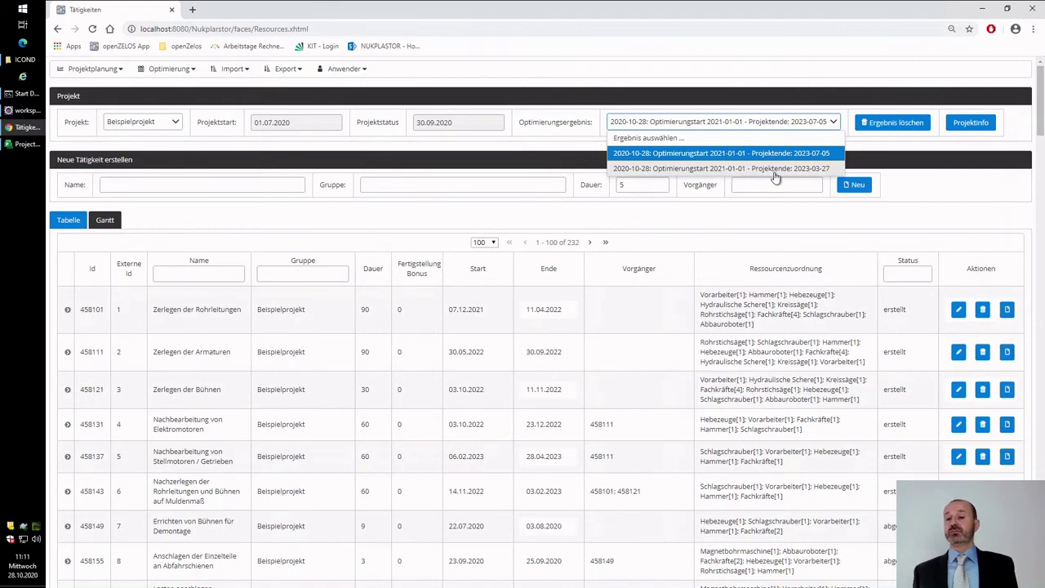
pyautogui.click(824, 170)
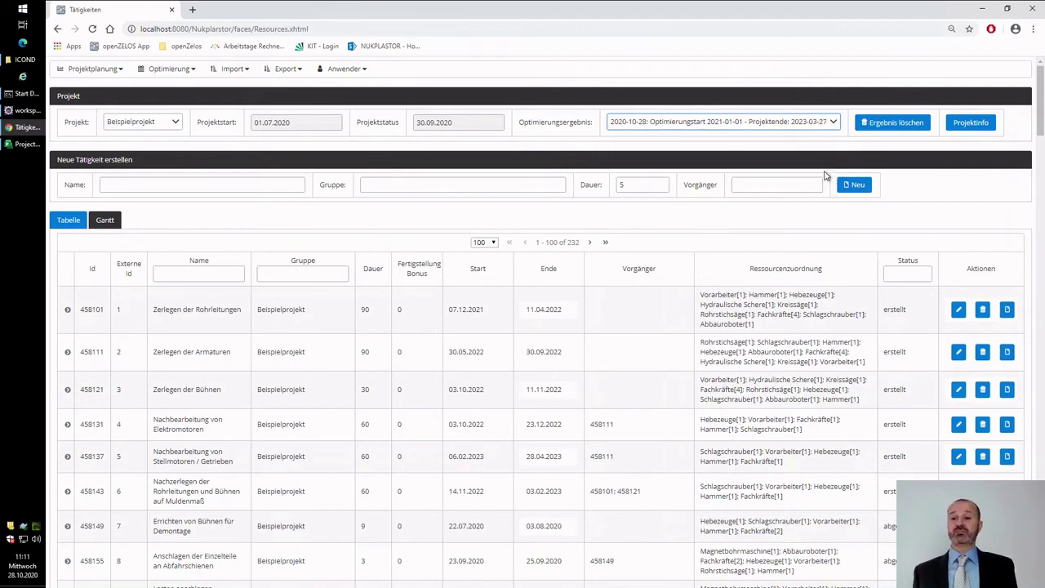
pyautogui.click(961, 127)
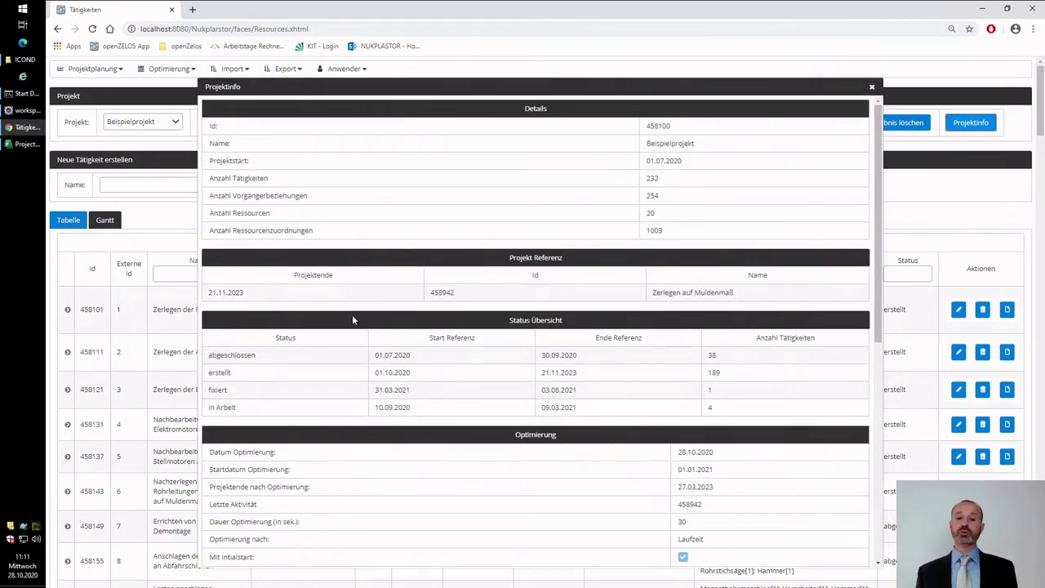
pyautogui.moveTo(745, 490); pyautogui.dragTo(669, 489)
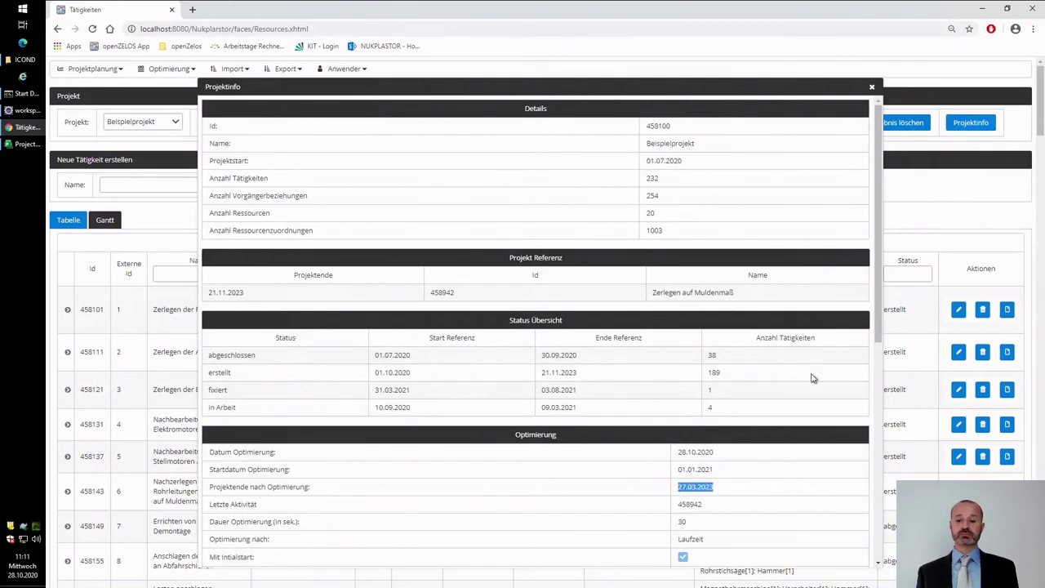
pyautogui.moveTo(875, 243); pyautogui.dragTo(882, 540)
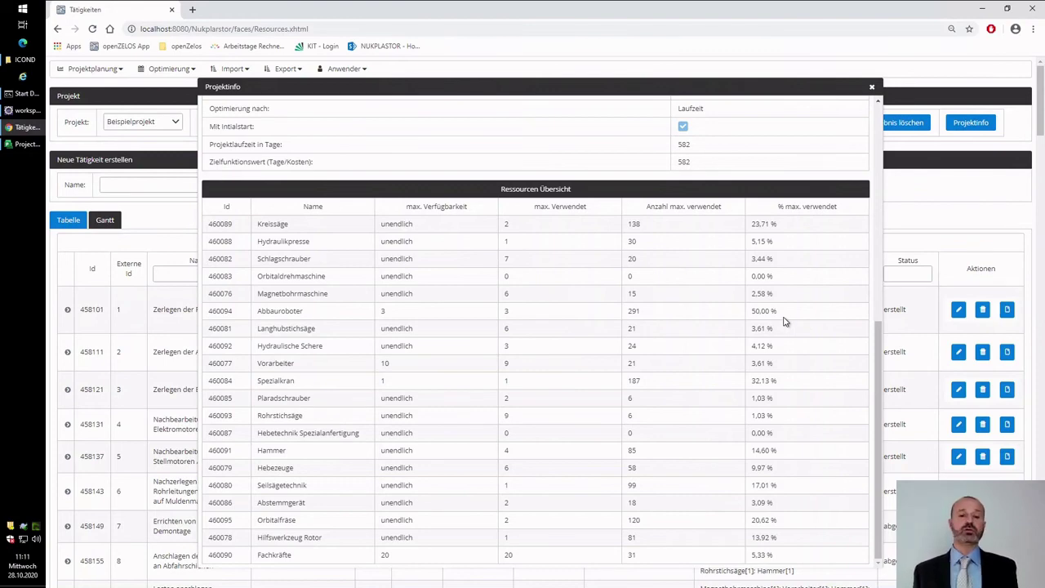
pyautogui.click(872, 87)
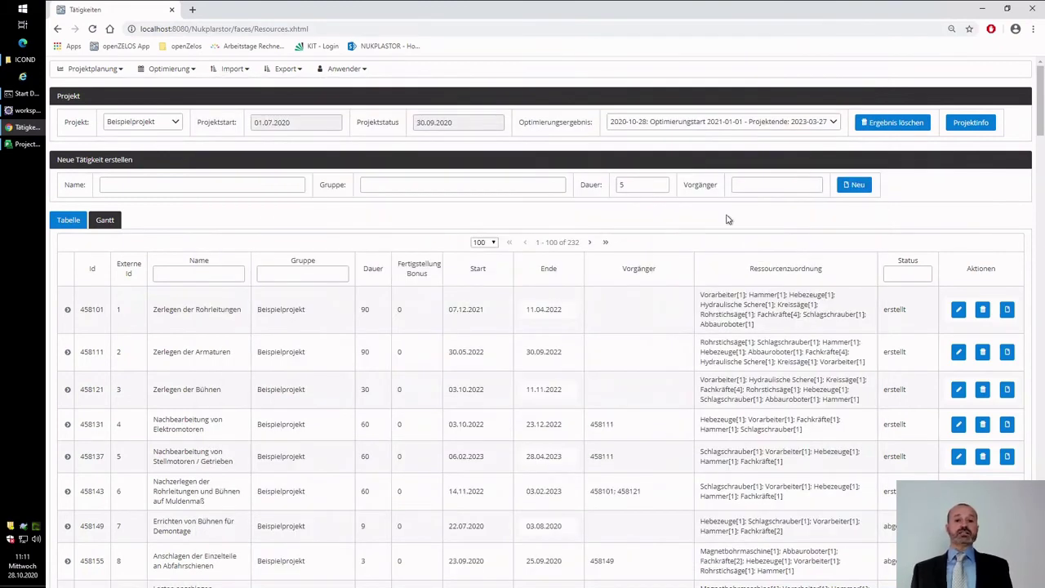
# Select the optimization result with project end 2023-07-05 and export its optimum as an Excel file
pyautogui.click(656, 123)
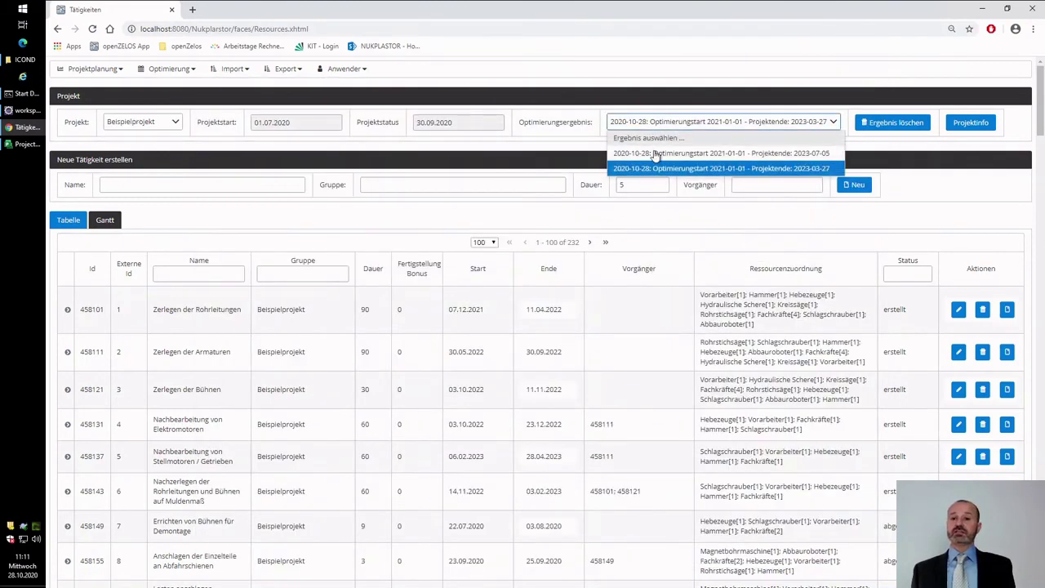
pyautogui.click(655, 154)
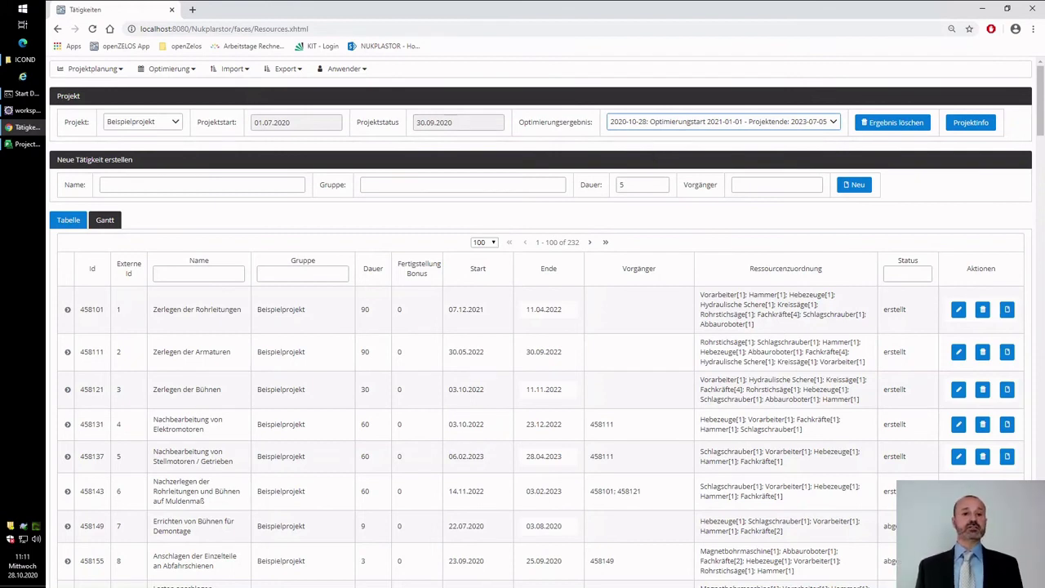
pyautogui.click(283, 72)
pyautogui.moveTo(280, 86)
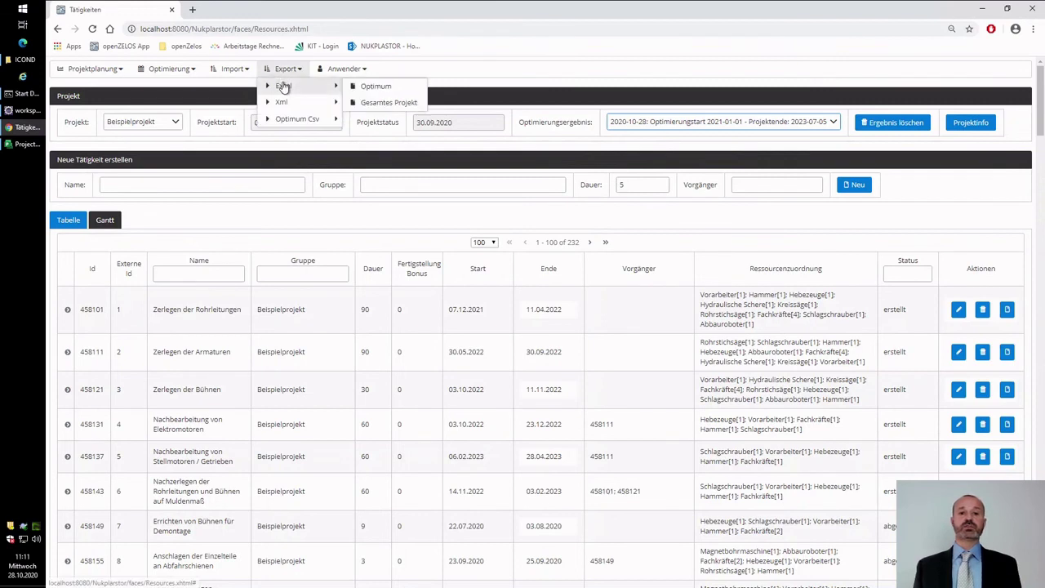
pyautogui.click(371, 87)
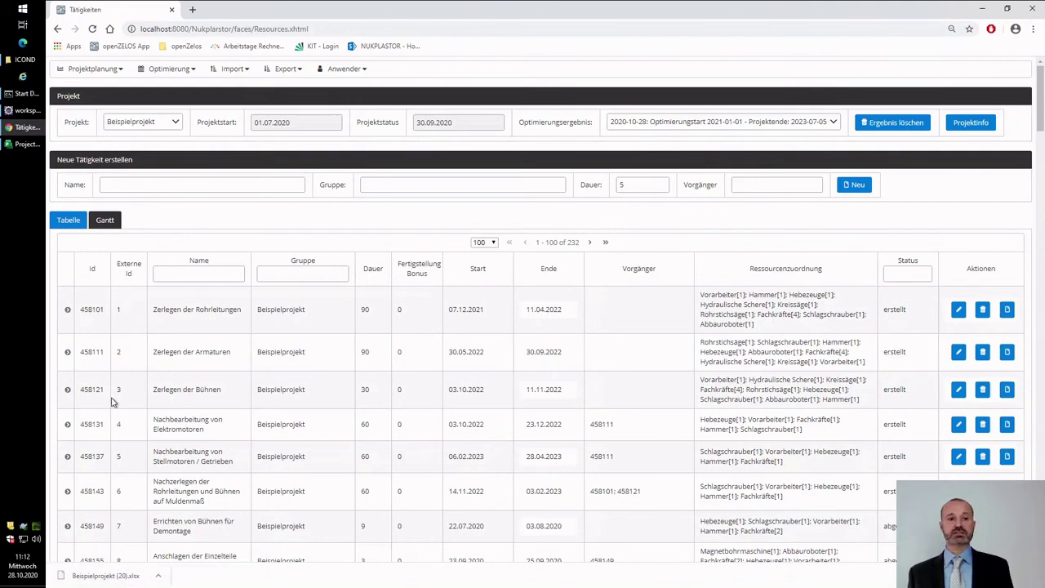
# Switch to Microsoft Project and open Beispielprojekt (20).xlsx from the Downloads folder, with all file types listed
pyautogui.click(24, 145)
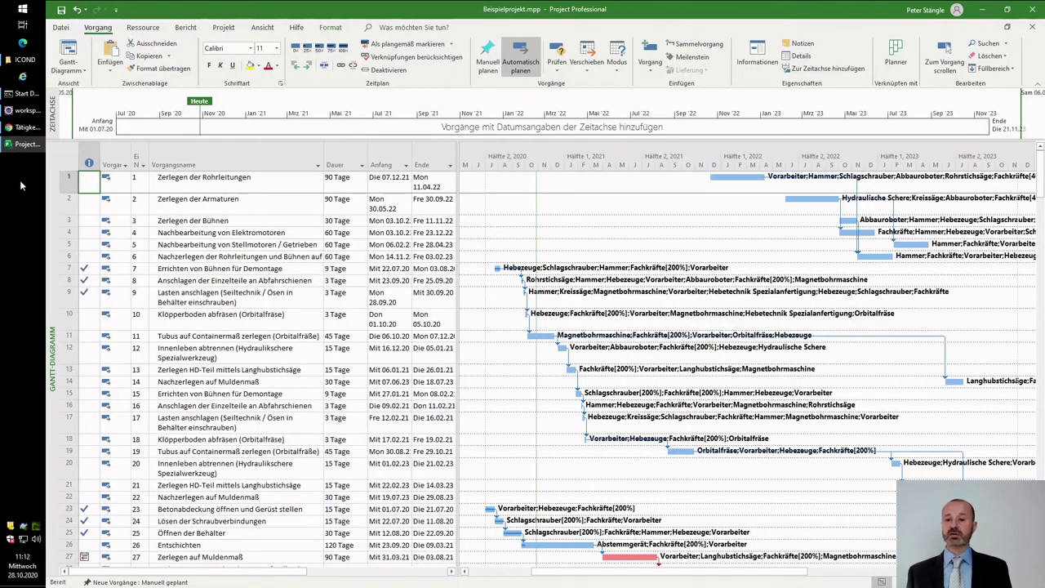
pyautogui.click(82, 107)
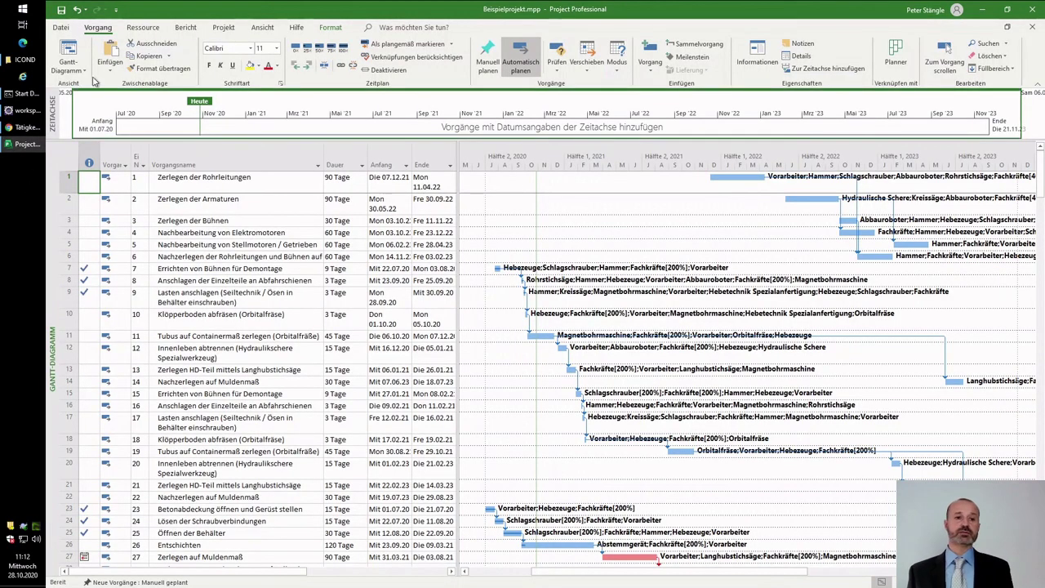
pyautogui.click(62, 30)
pyautogui.click(92, 96)
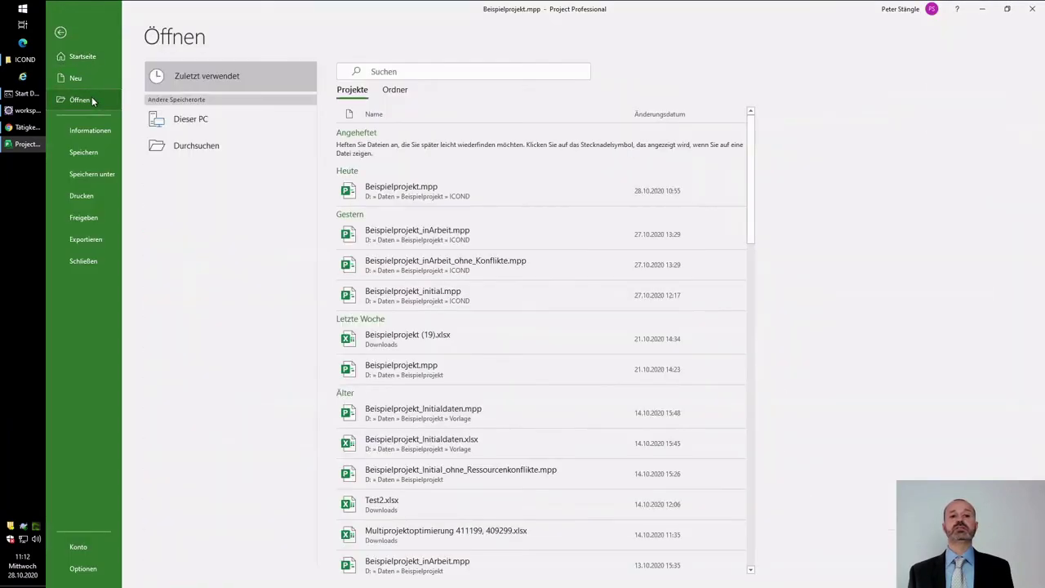
pyautogui.click(399, 91)
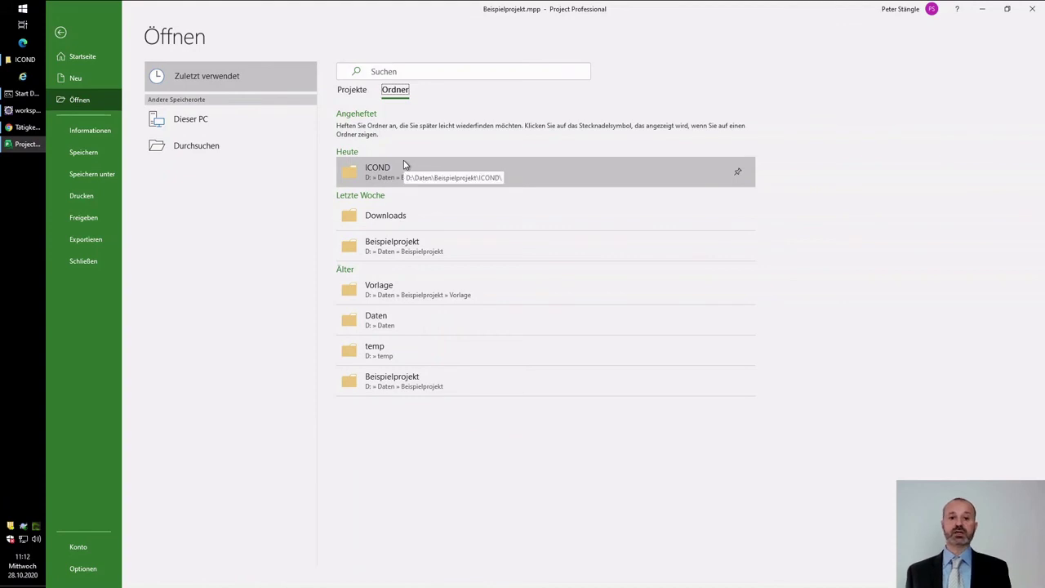
pyautogui.click(402, 215)
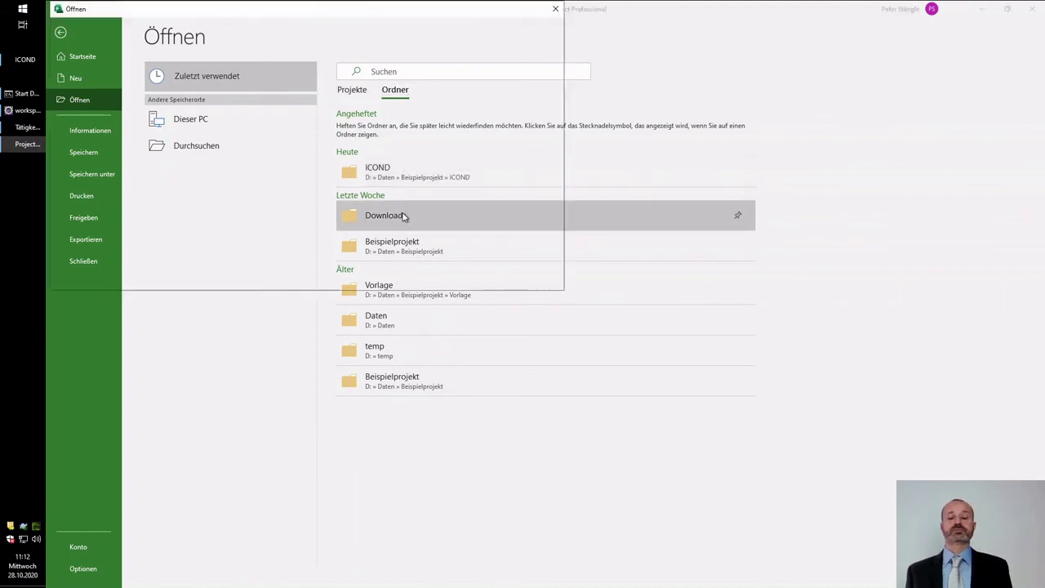
pyautogui.click(478, 259)
pyautogui.click(478, 271)
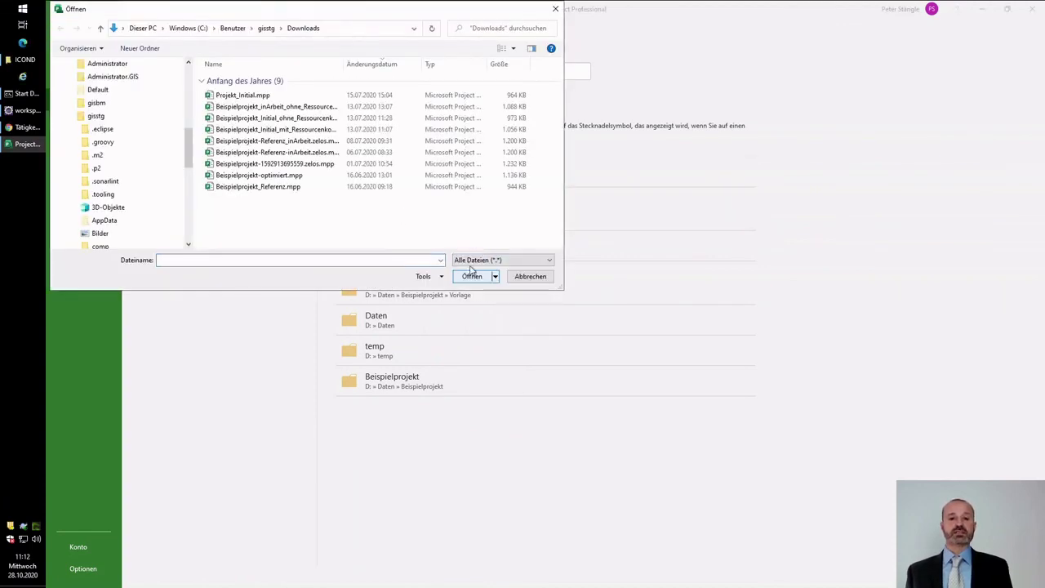
pyautogui.click(278, 95)
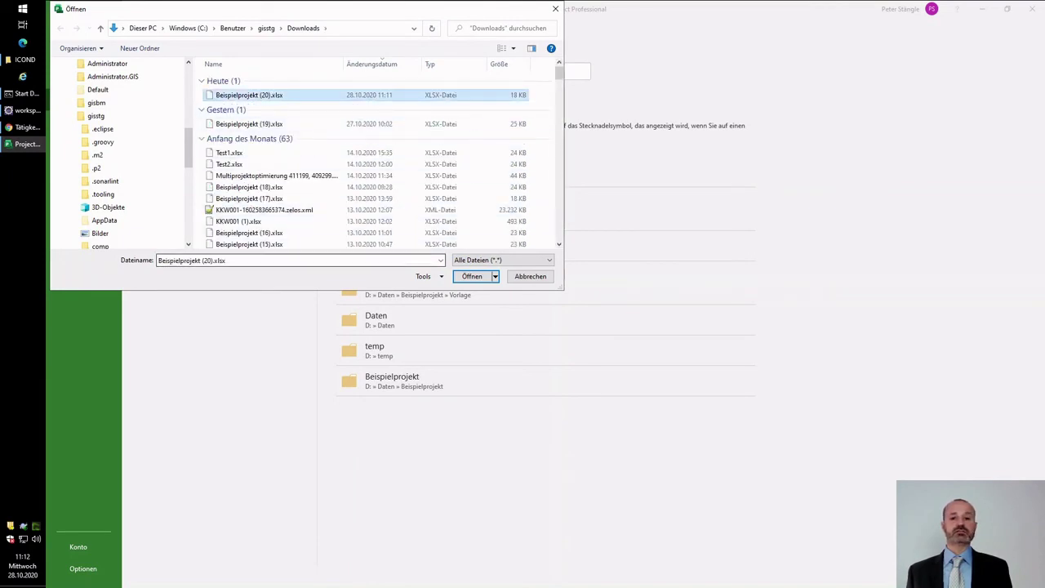
pyautogui.click(462, 275)
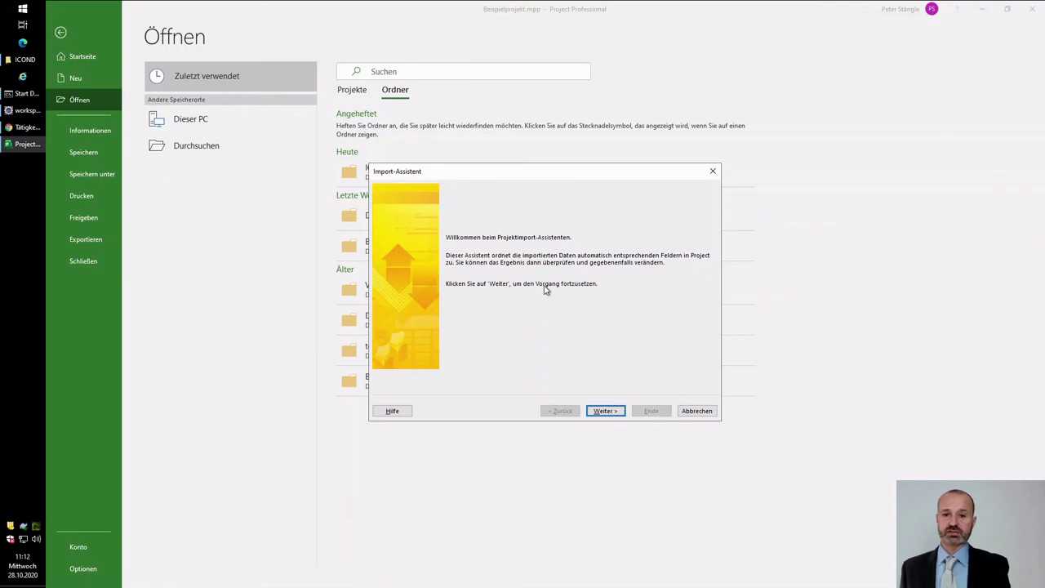
# Set the import to use a new schema (Neues Schema) and merge the data with the active project
pyautogui.click(614, 414)
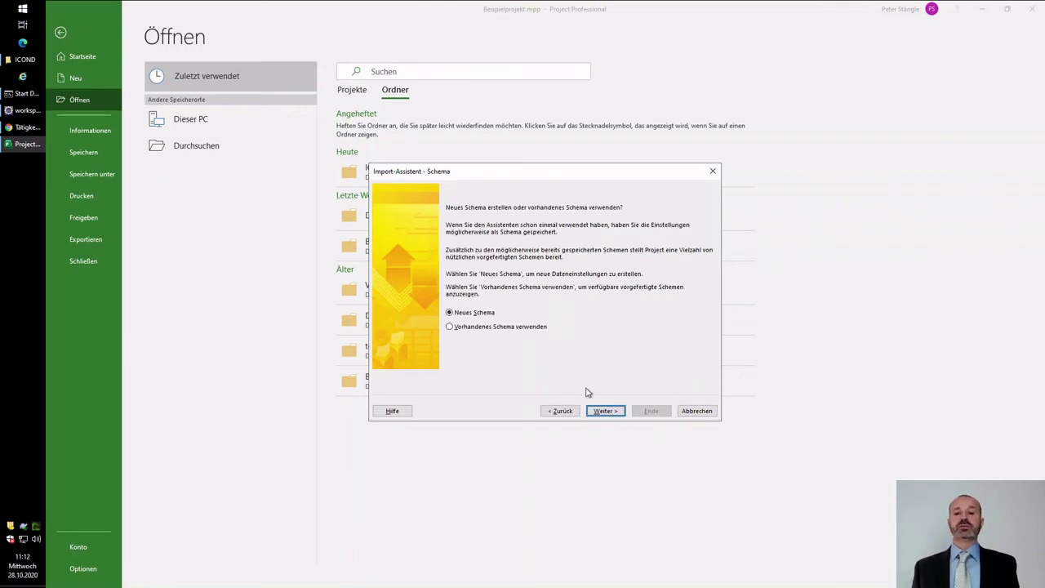
pyautogui.click(599, 414)
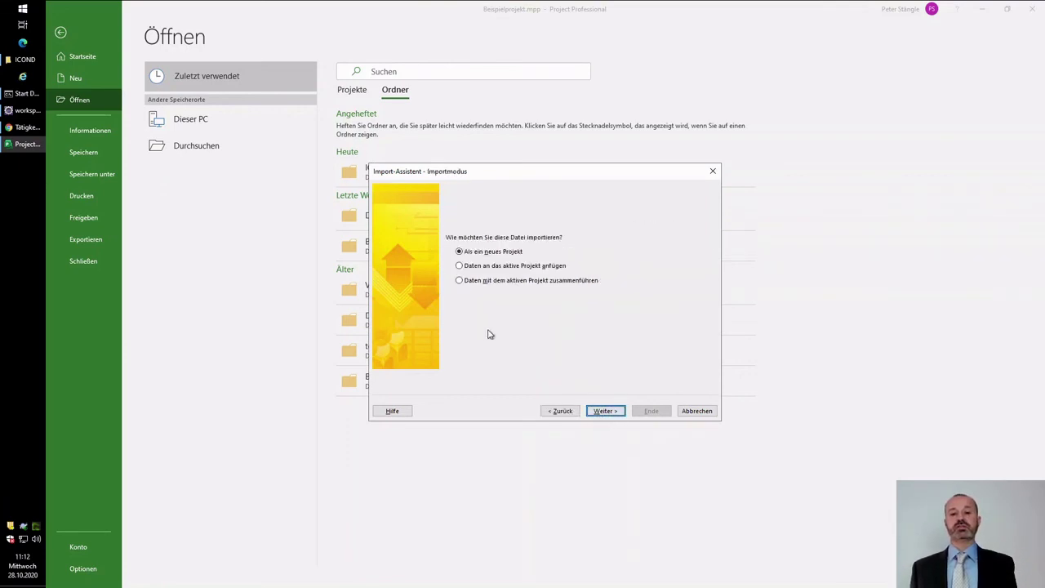
pyautogui.click(474, 282)
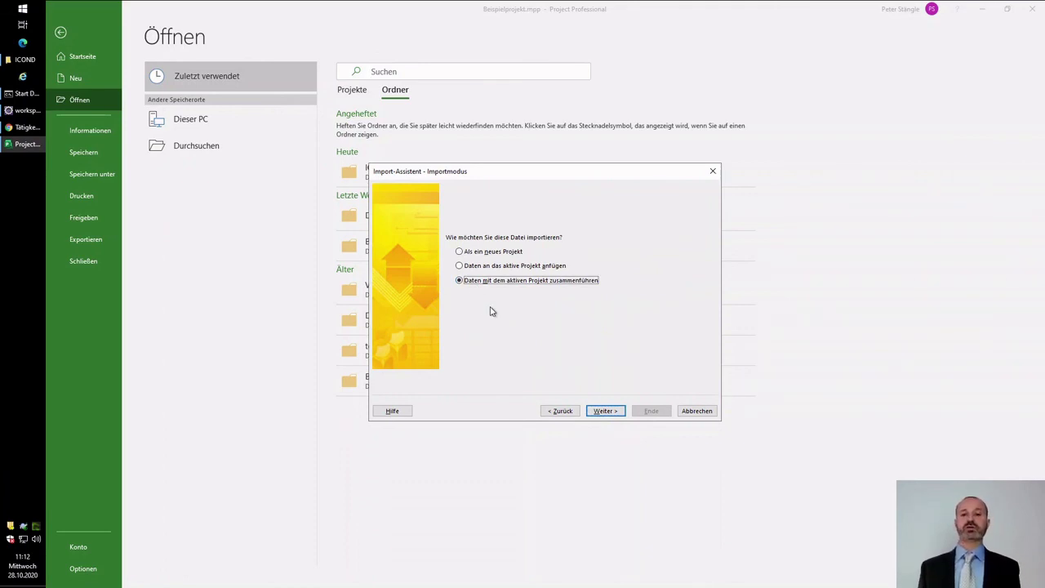
pyautogui.click(600, 412)
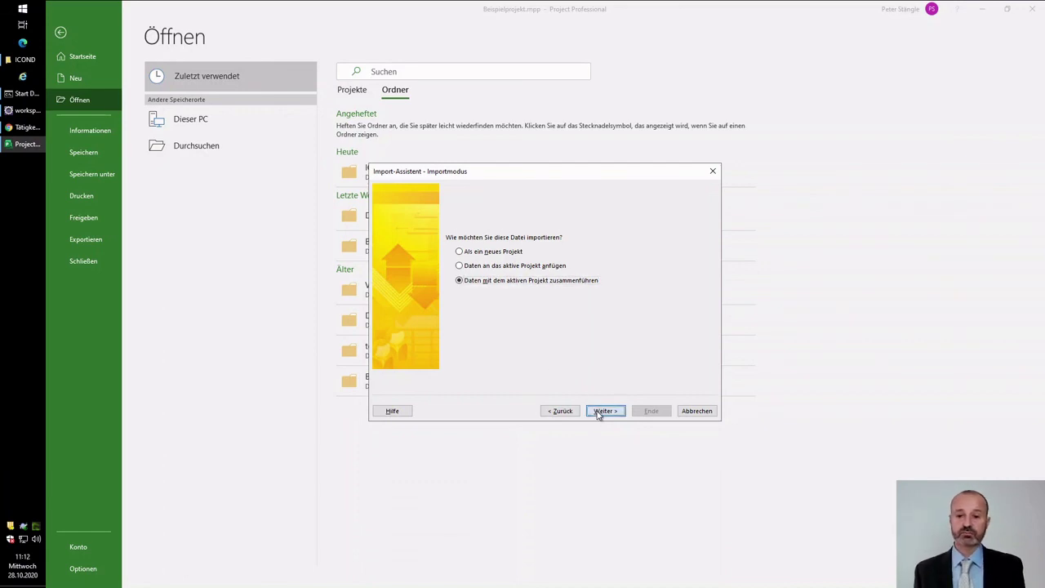
# Import only Vorgänge using the source sheet Vorgänge, finish the import, and return to the Gantt chart
pyautogui.click(470, 245)
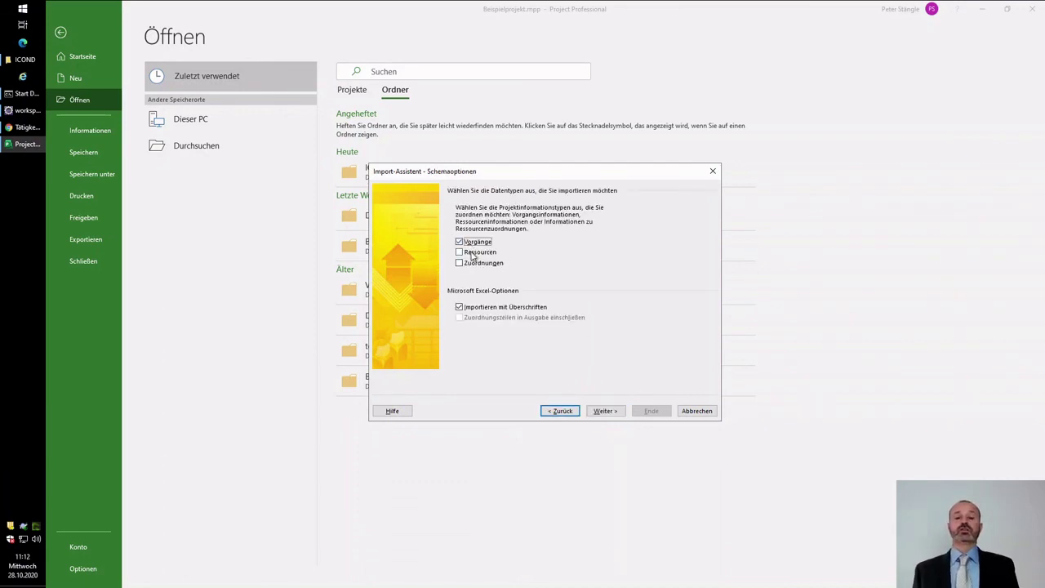
pyautogui.click(607, 411)
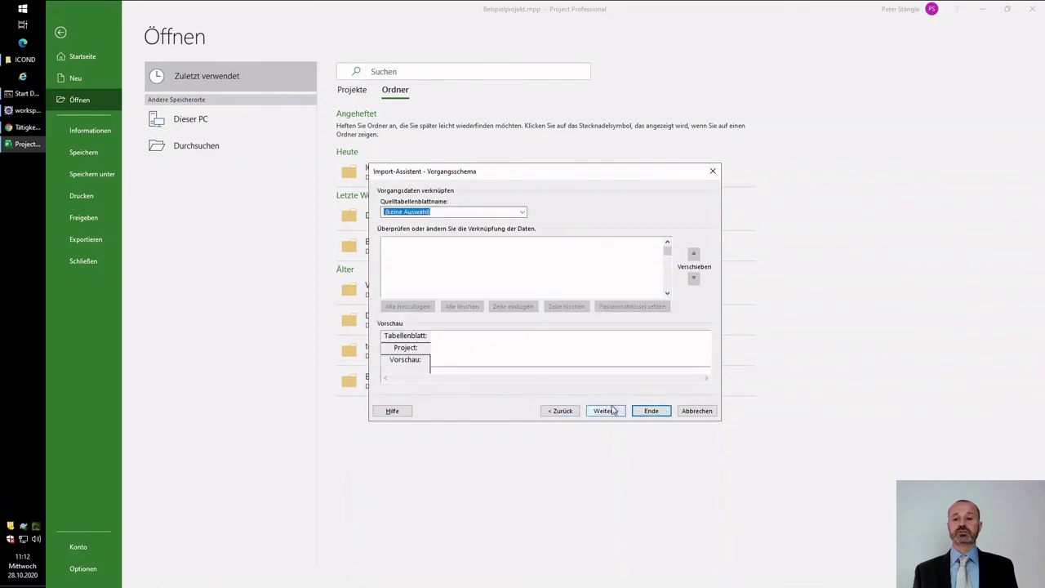
pyautogui.click(514, 212)
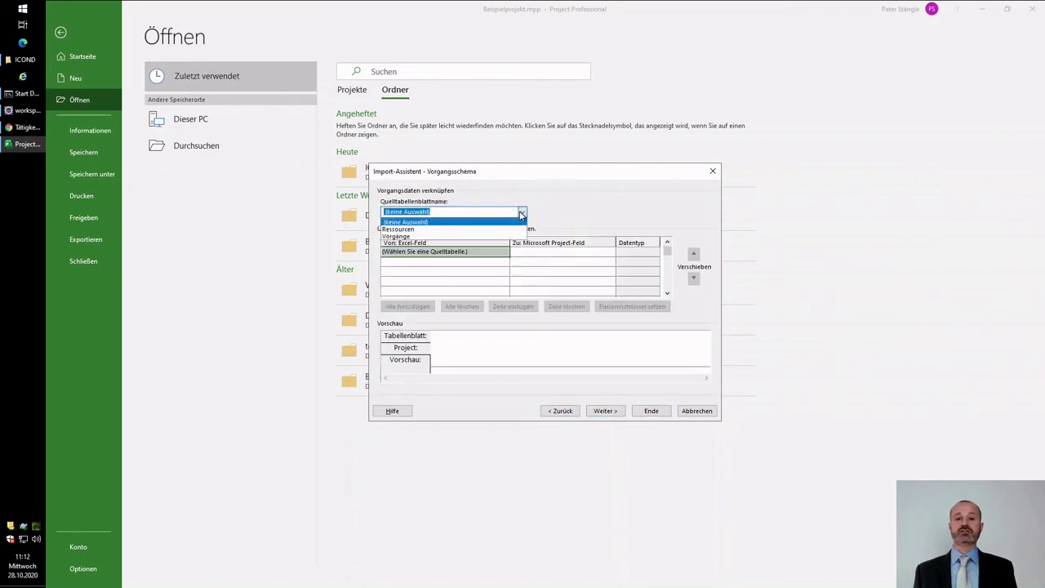
pyautogui.click(512, 236)
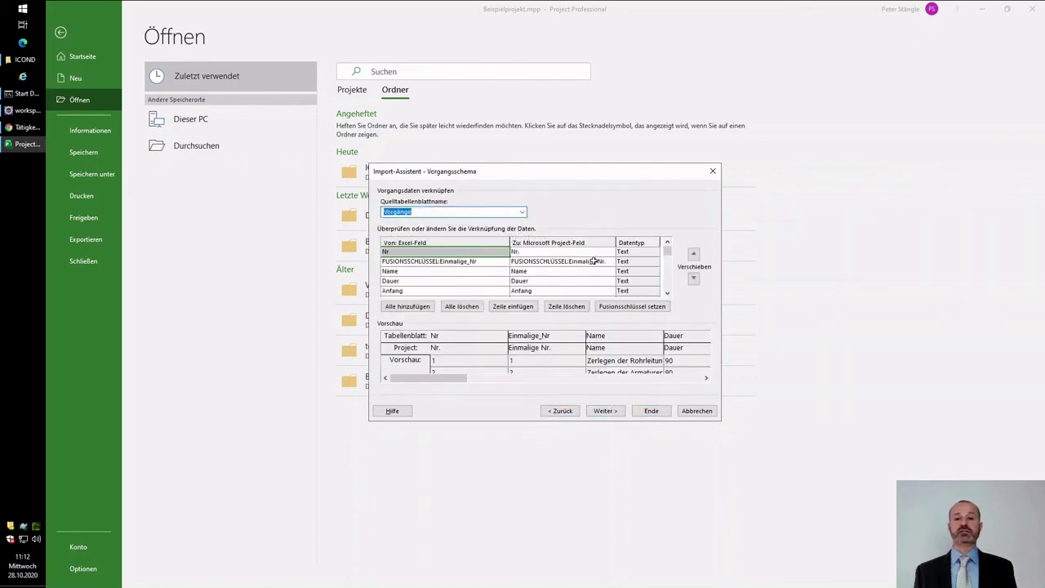
pyautogui.scroll(-3, 666, 269)
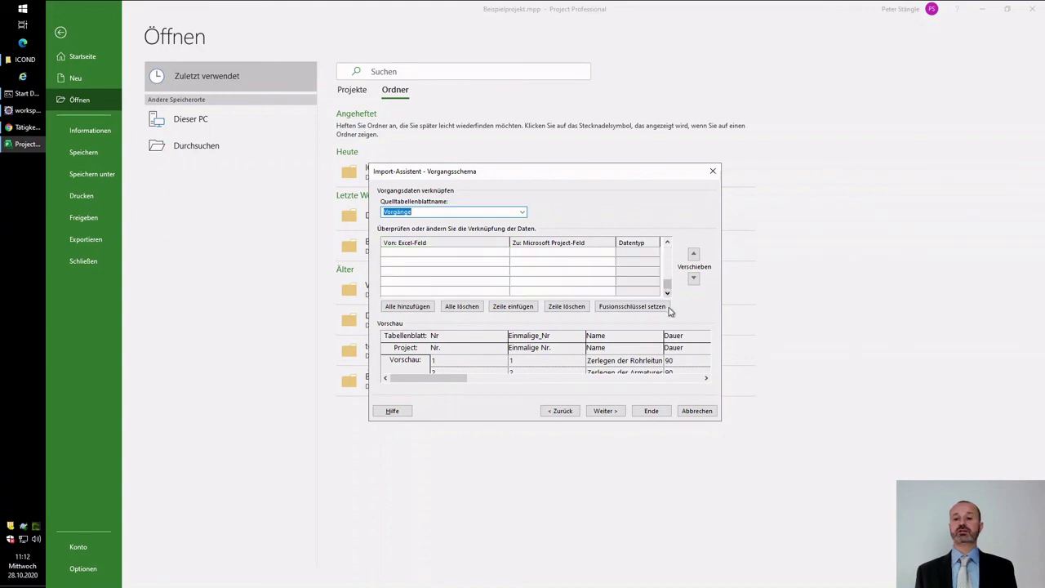
pyautogui.click(650, 411)
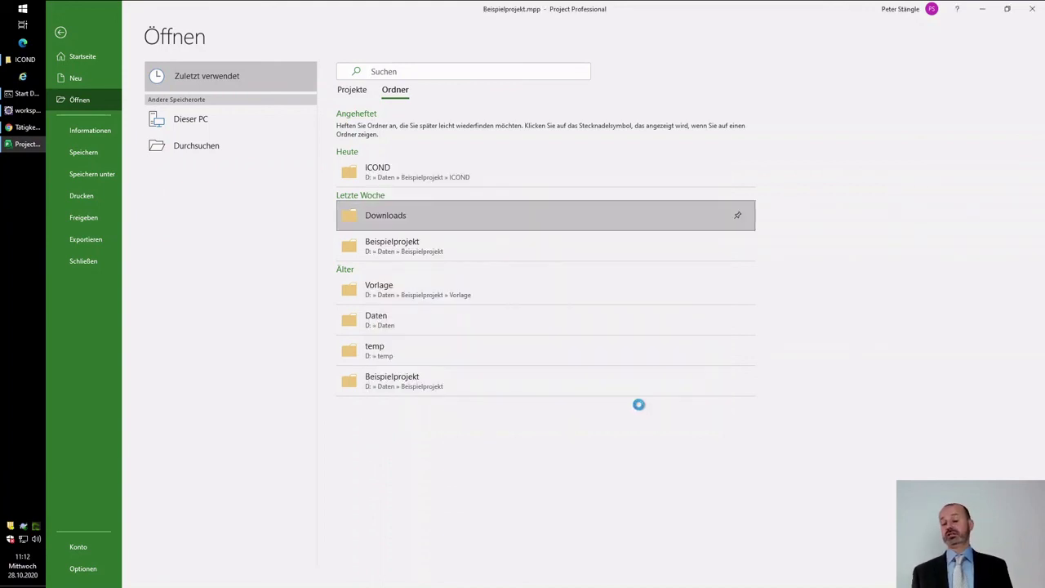
pyautogui.click(60, 39)
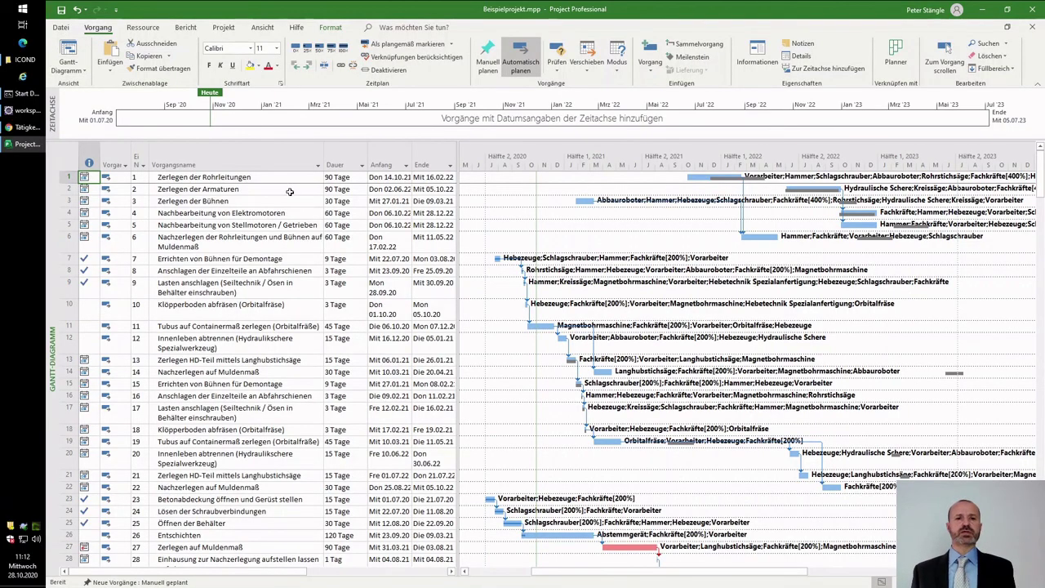
# Check the project's start and end dates in the project information for Beispielprojekt, and close it
pyautogui.click(224, 27)
pyautogui.click(221, 49)
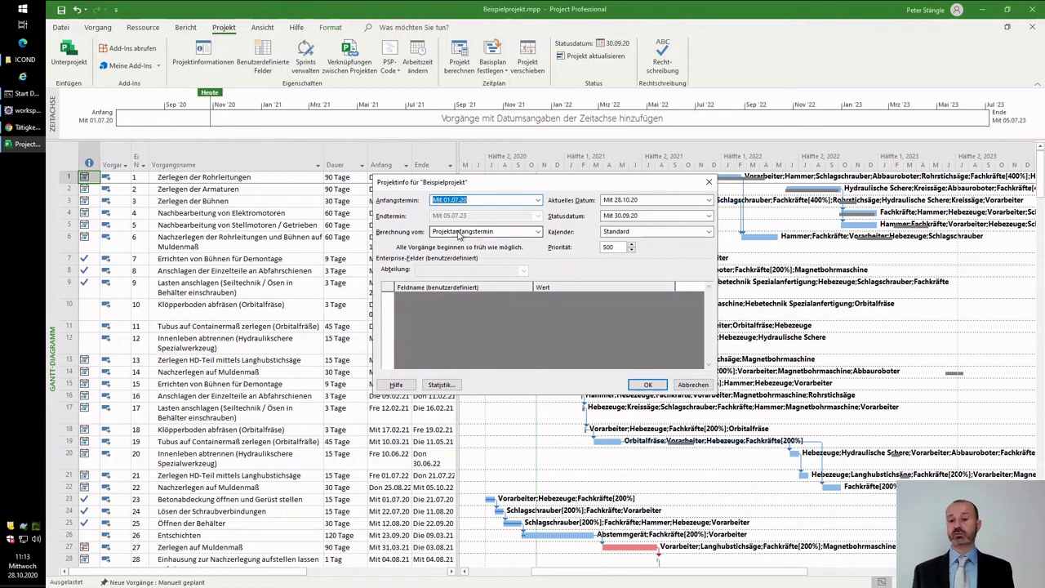
pyautogui.click(708, 181)
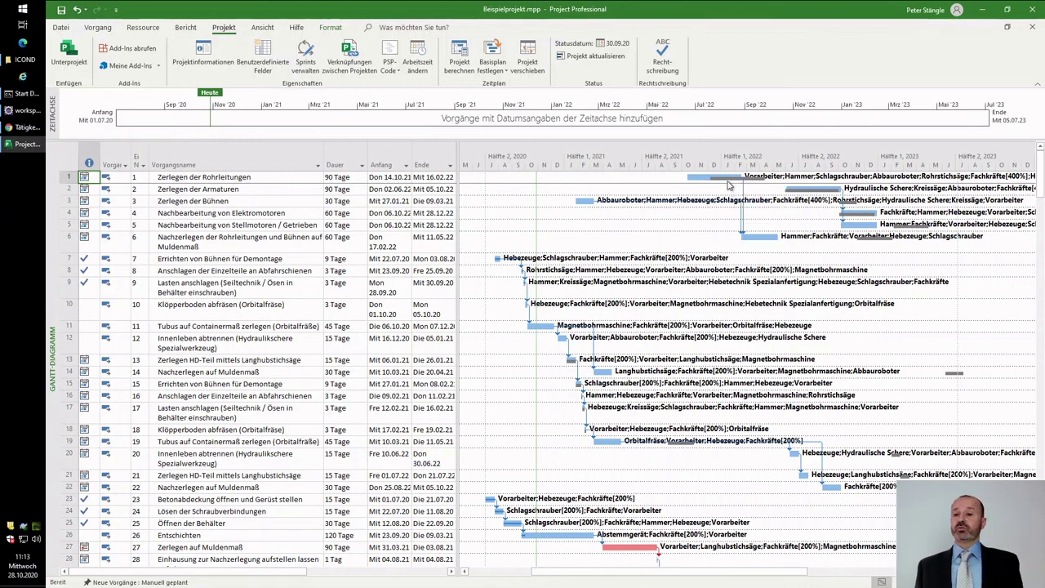
# Review the rescheduled tasks throughout the Gantt chart and switch back to the presentation slides
pyautogui.moveTo(729, 184)
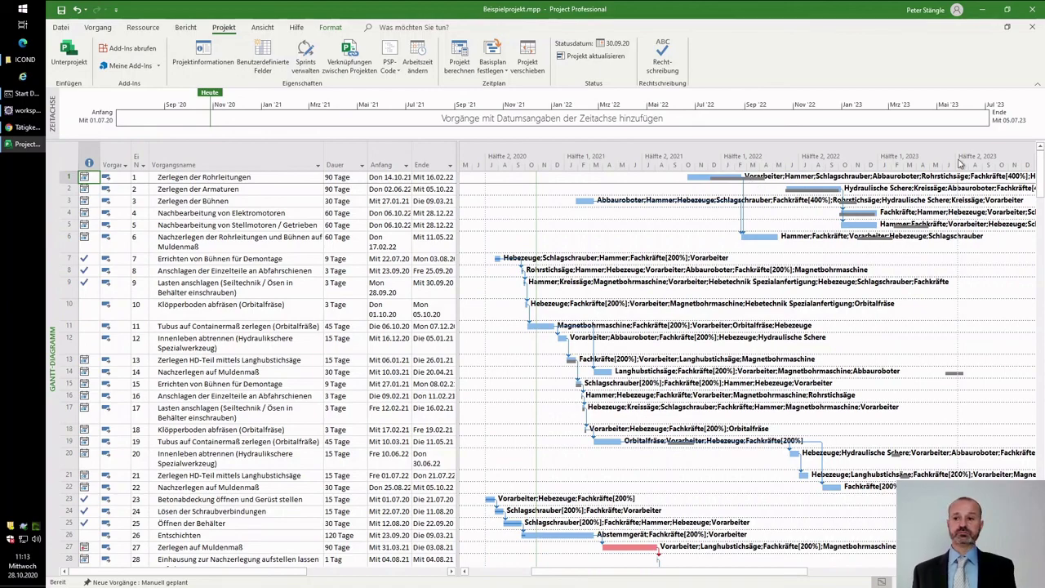
pyautogui.click(1040, 233)
pyautogui.scroll(-3, 1040, 233)
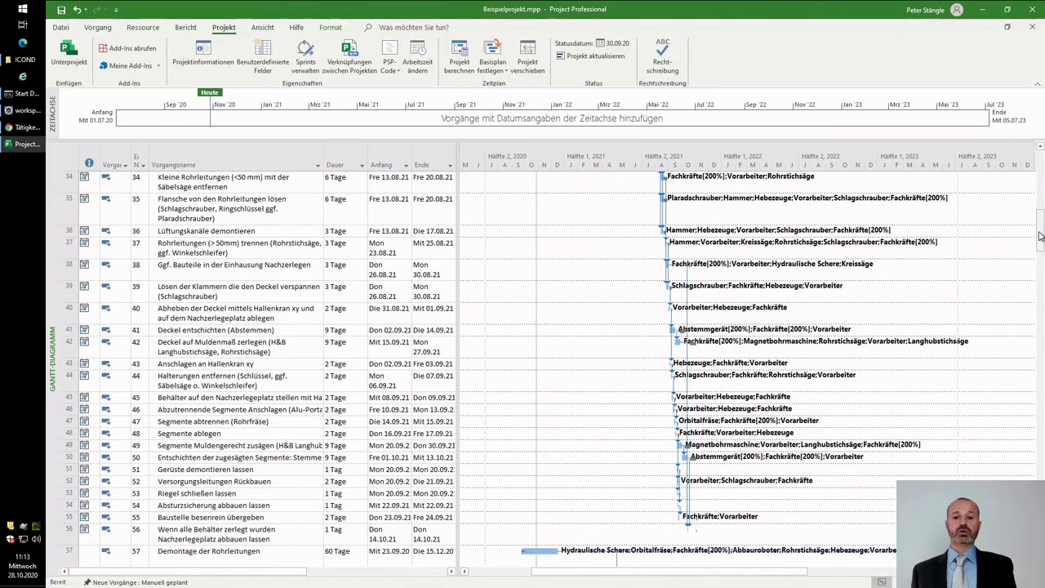
pyautogui.scroll(-3, 1040, 258)
pyautogui.scroll(14, 1040, 258)
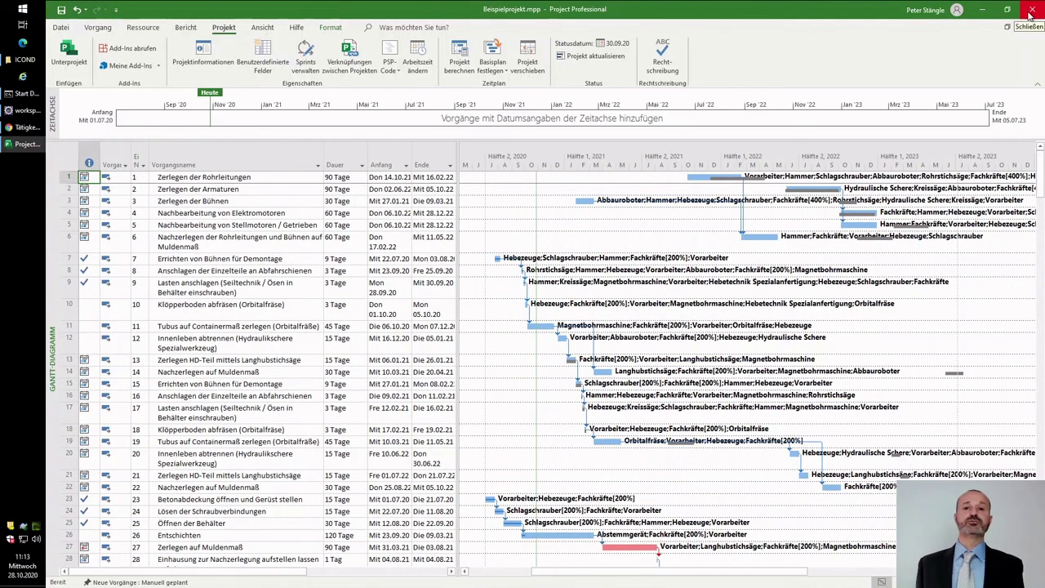
pyautogui.hotkey('alt', 'Tab')
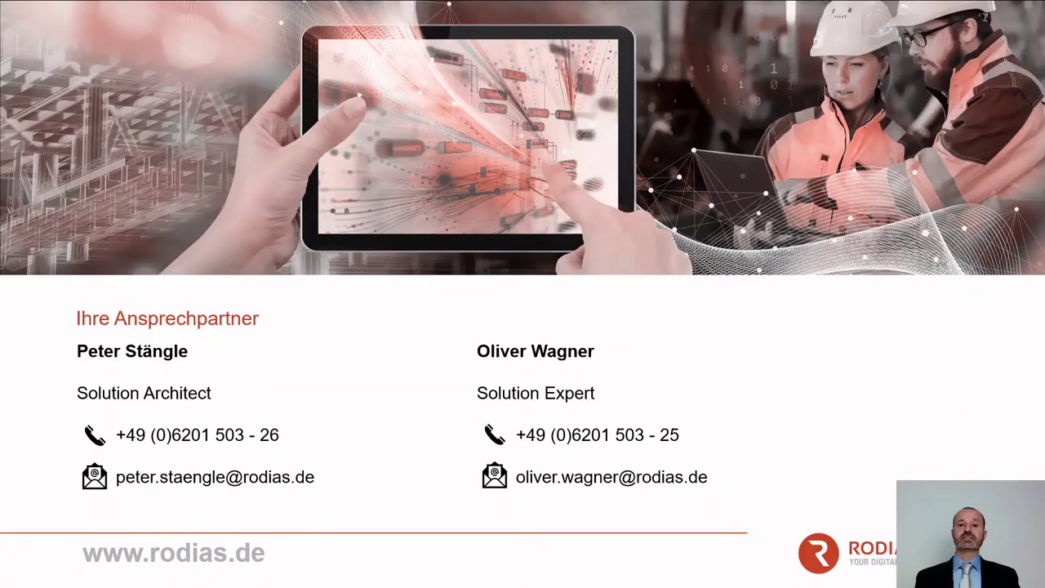